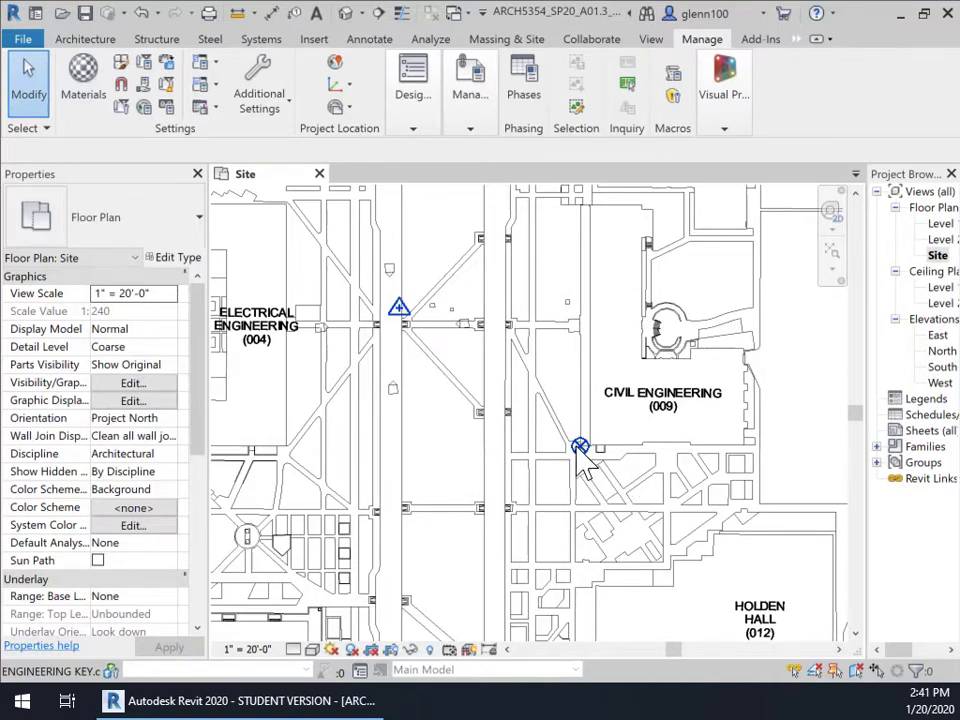
Inspect the coordinates and axes of the survey point and the project base point in the Site plan
left_click(400, 310)
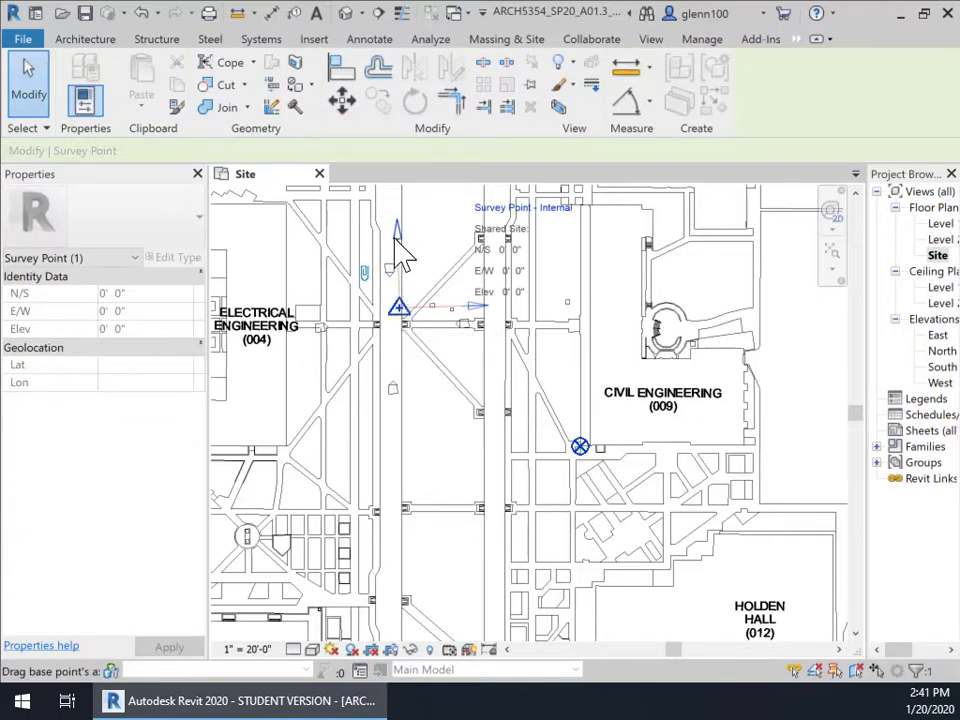
left_click(590, 454)
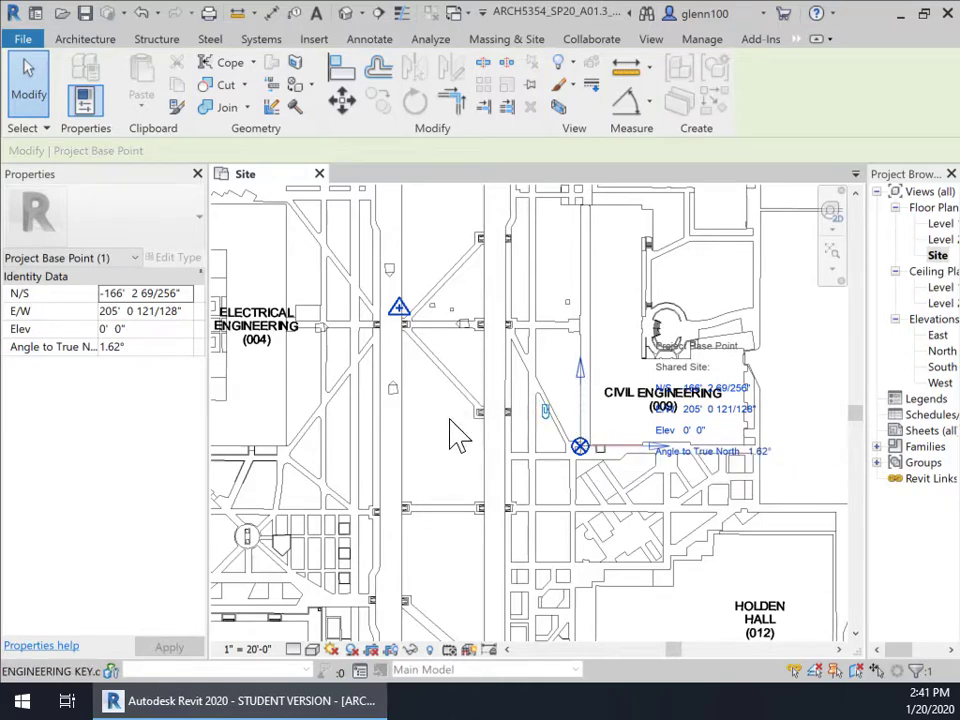
left_click(818, 355)
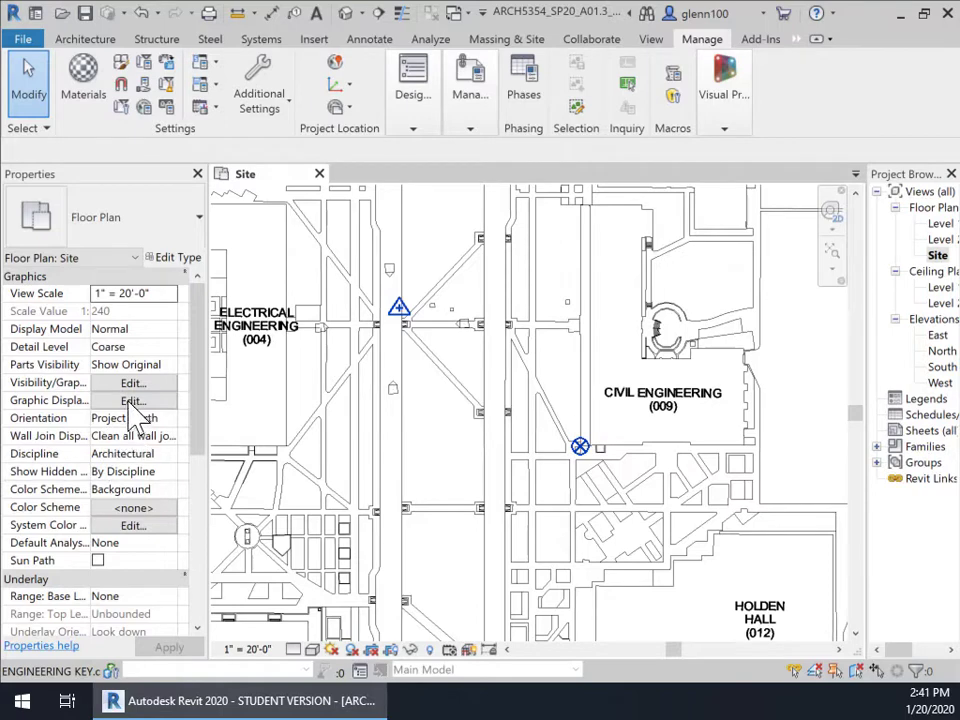
Set the Site floor plan's orientation to True North and apply it
left_click(104, 419)
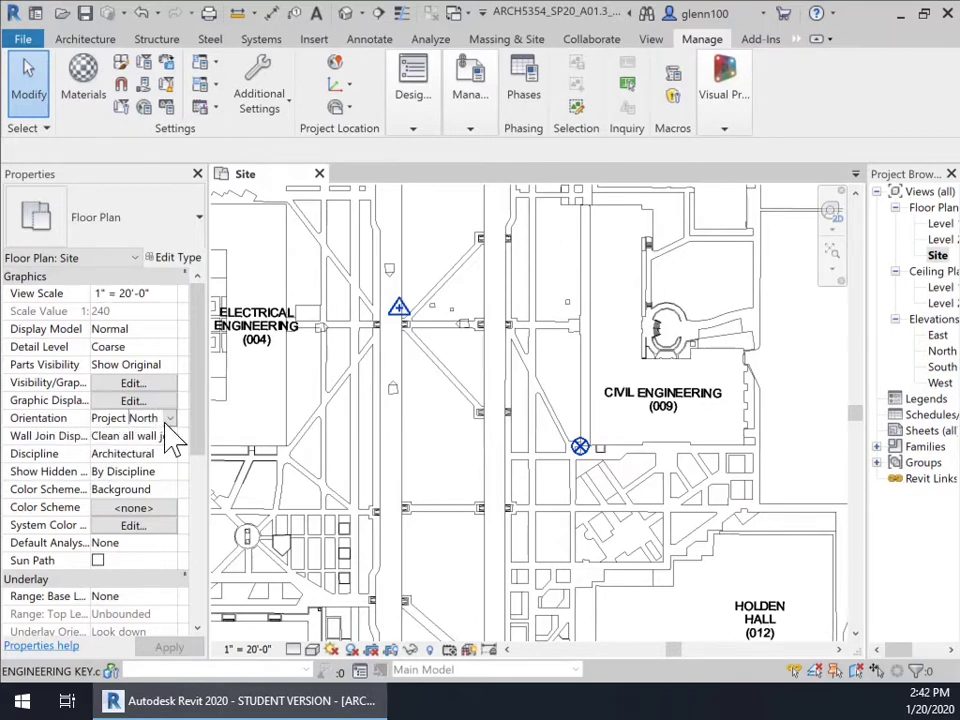
left_click(172, 422)
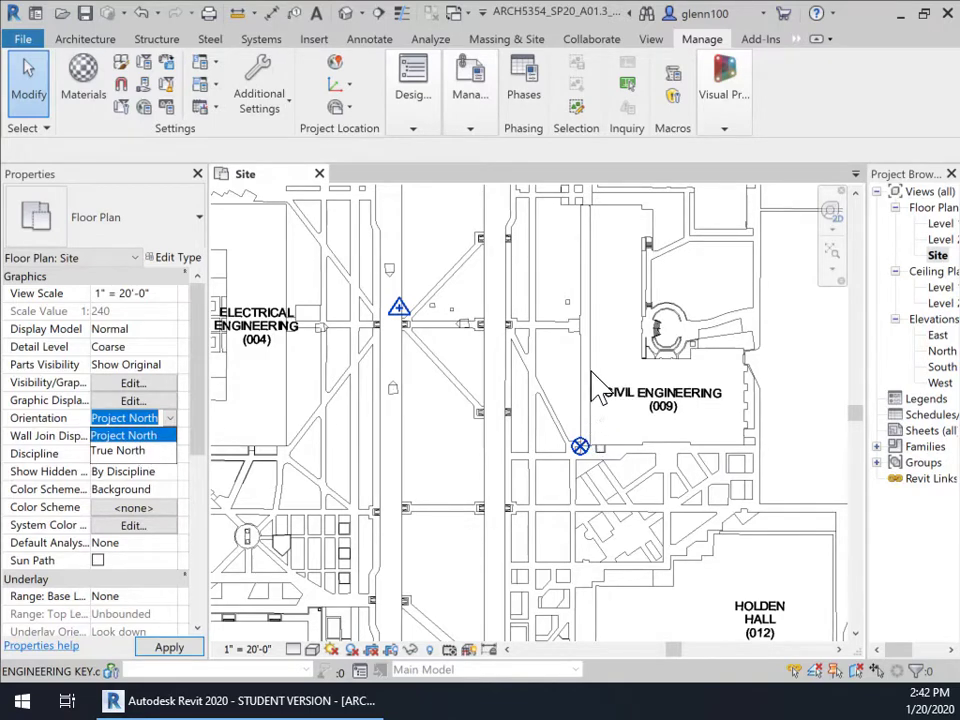
left_click(130, 452)
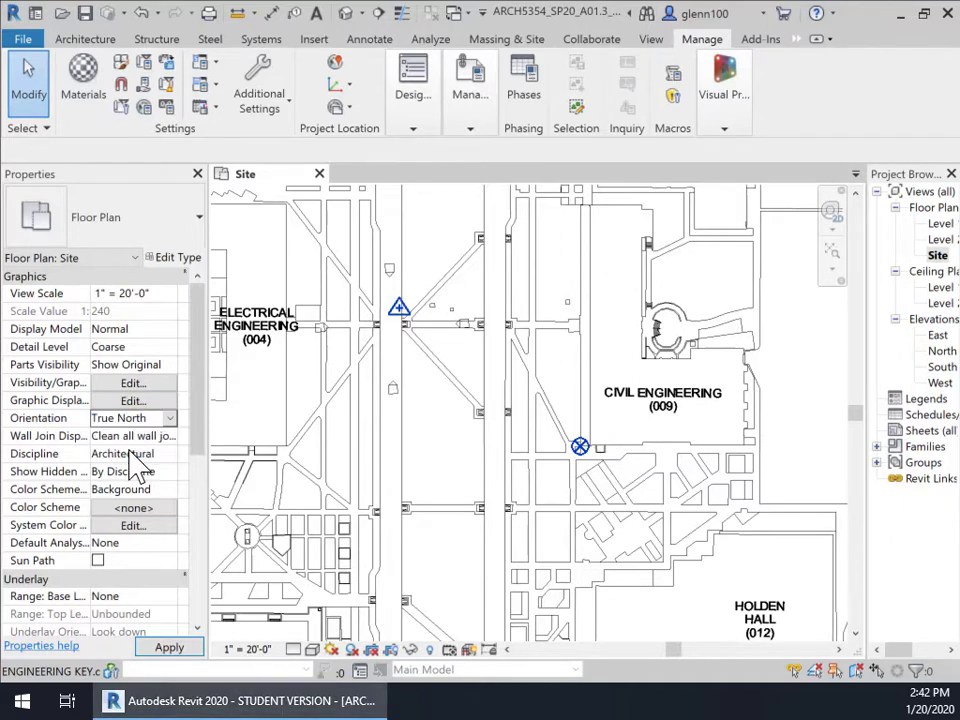
left_click(172, 650)
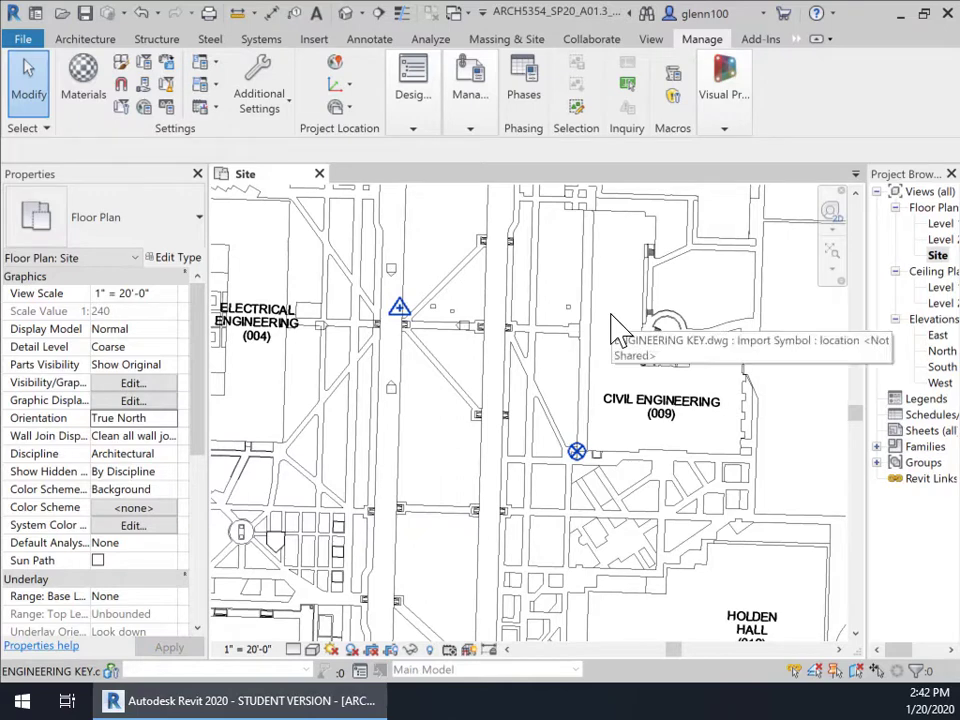
Examine the axes of the survey point and the project base point in the True North orientation
left_click(400, 304)
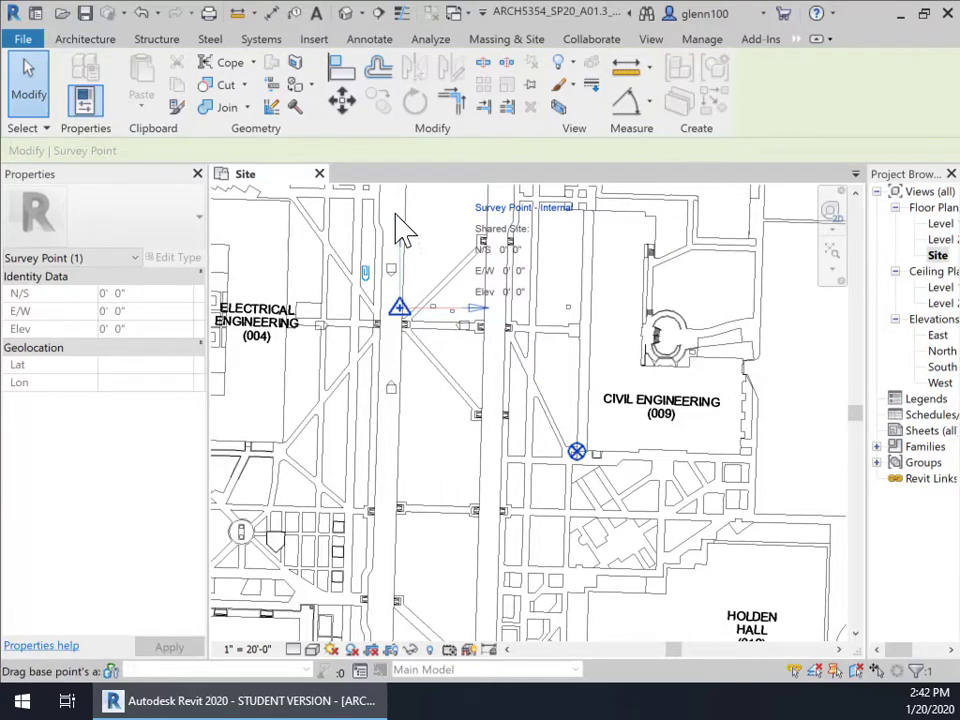
left_click(577, 460)
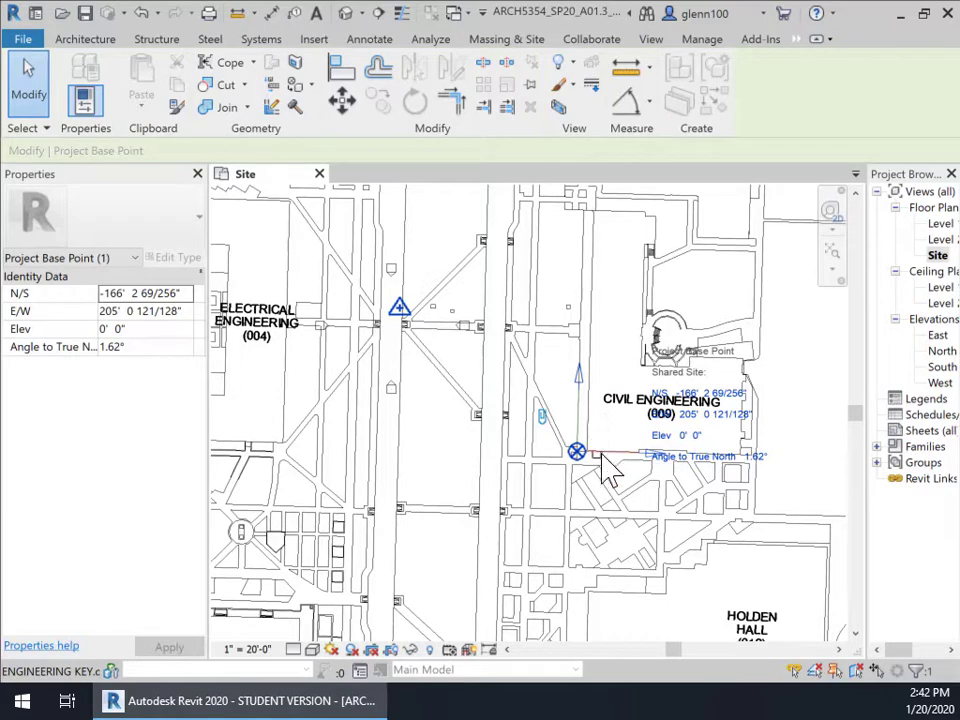
left_click(465, 447)
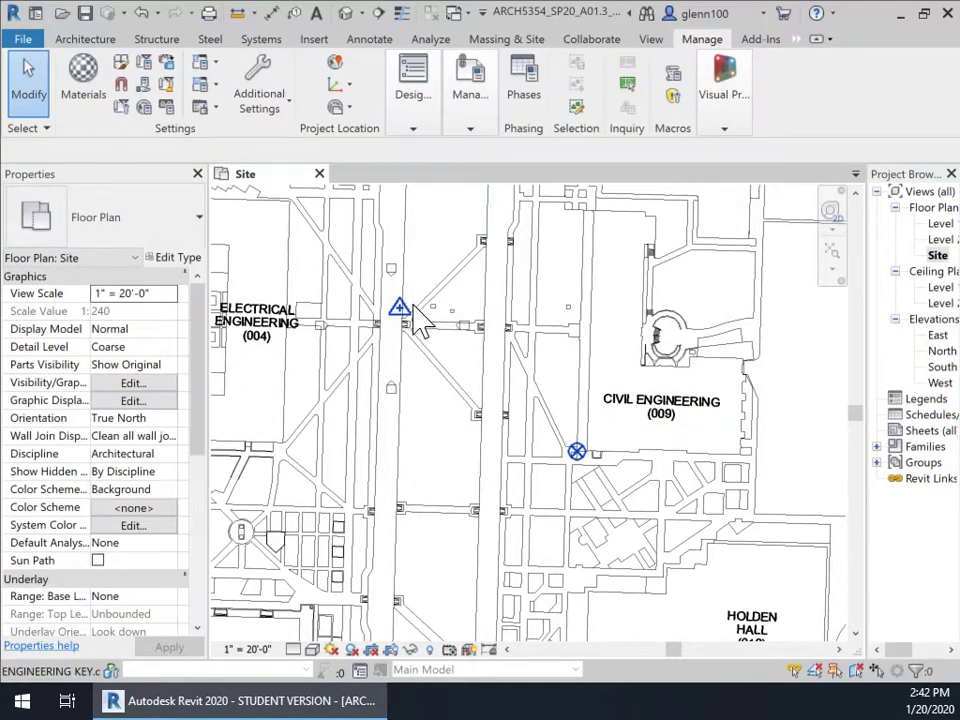
Set the Site floor plan's orientation back to Project North and apply it
left_click(143, 418)
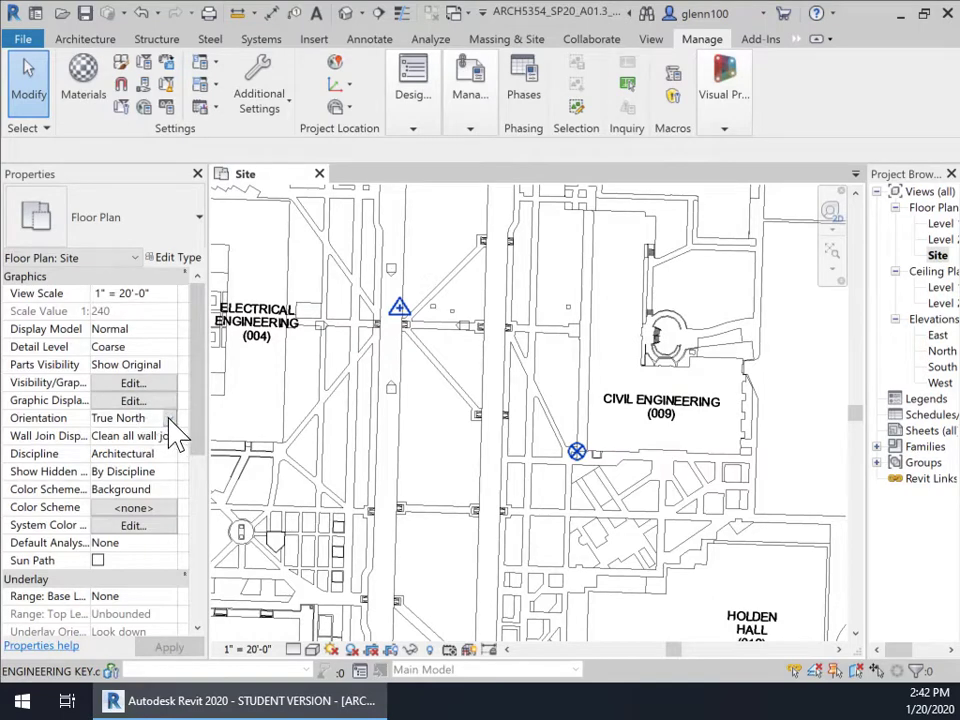
left_click(170, 419)
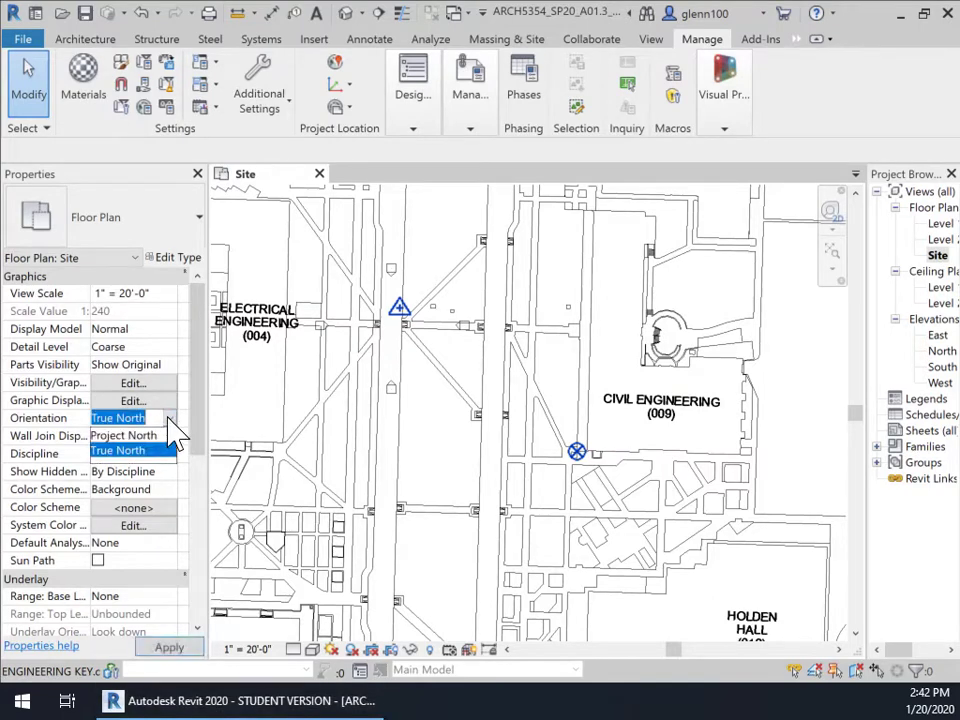
left_click(125, 436)
left_click(168, 649)
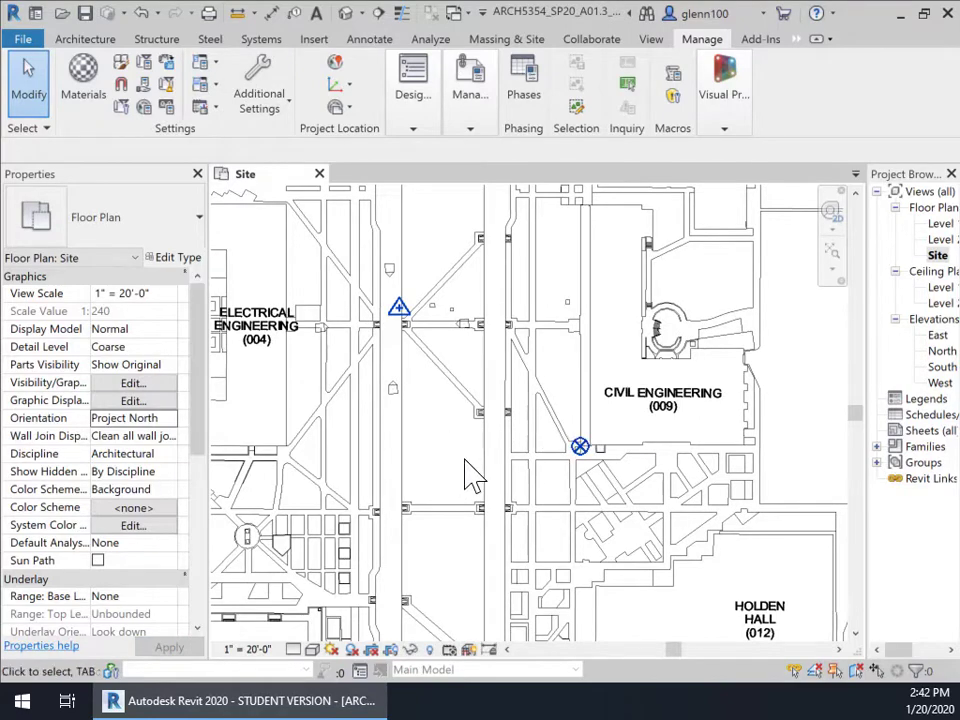
scroll(473, 478, "down", 5)
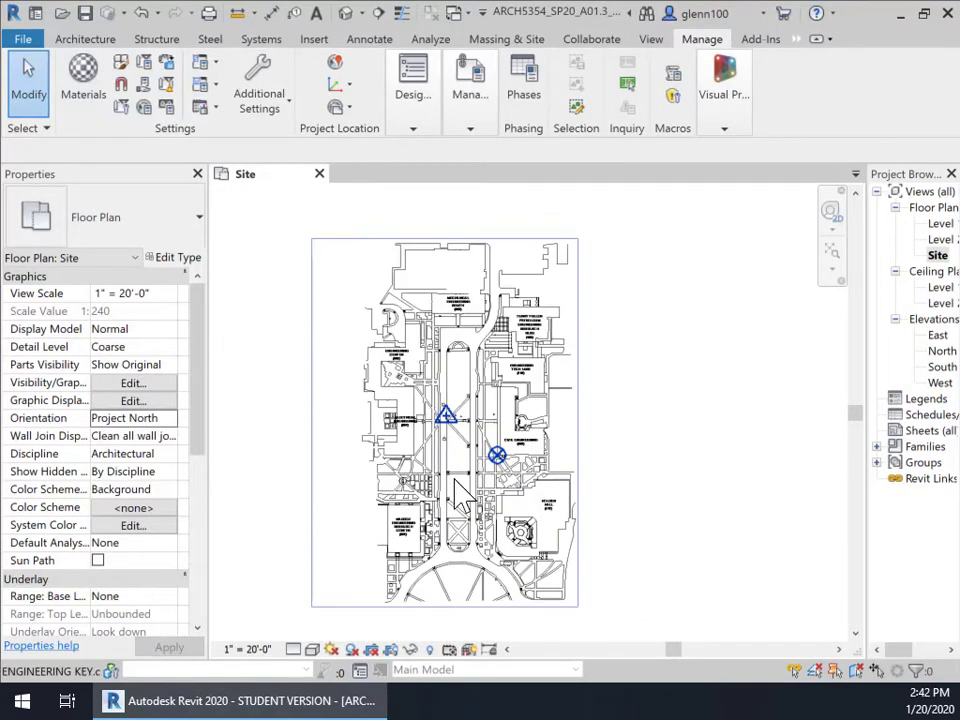
middle_click_drag(455, 490, 447, 466)
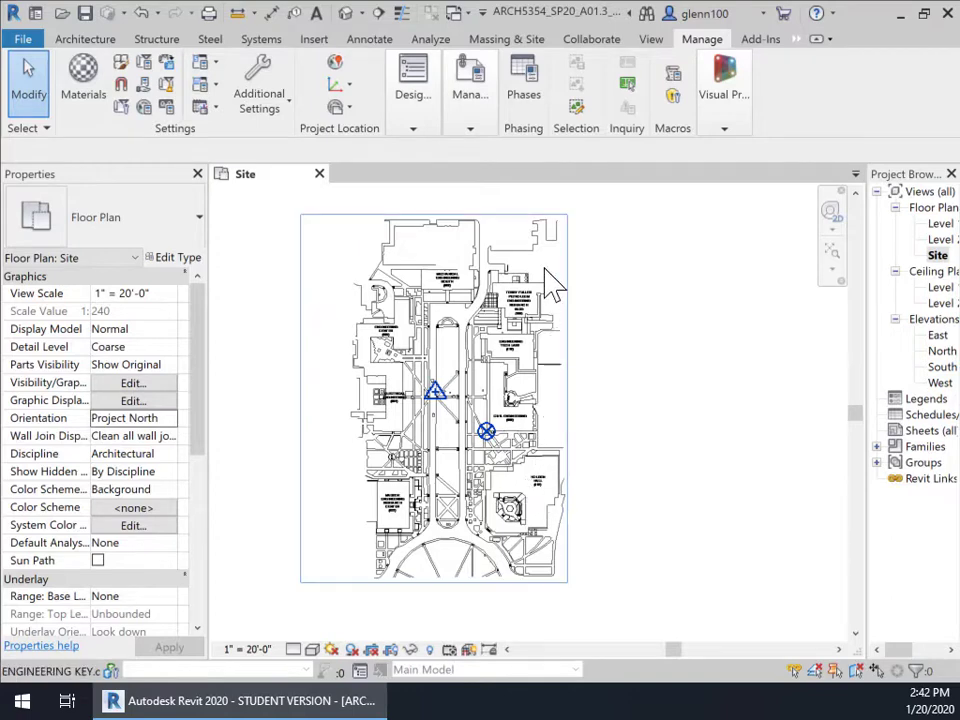
scroll(441, 400, "up", 4)
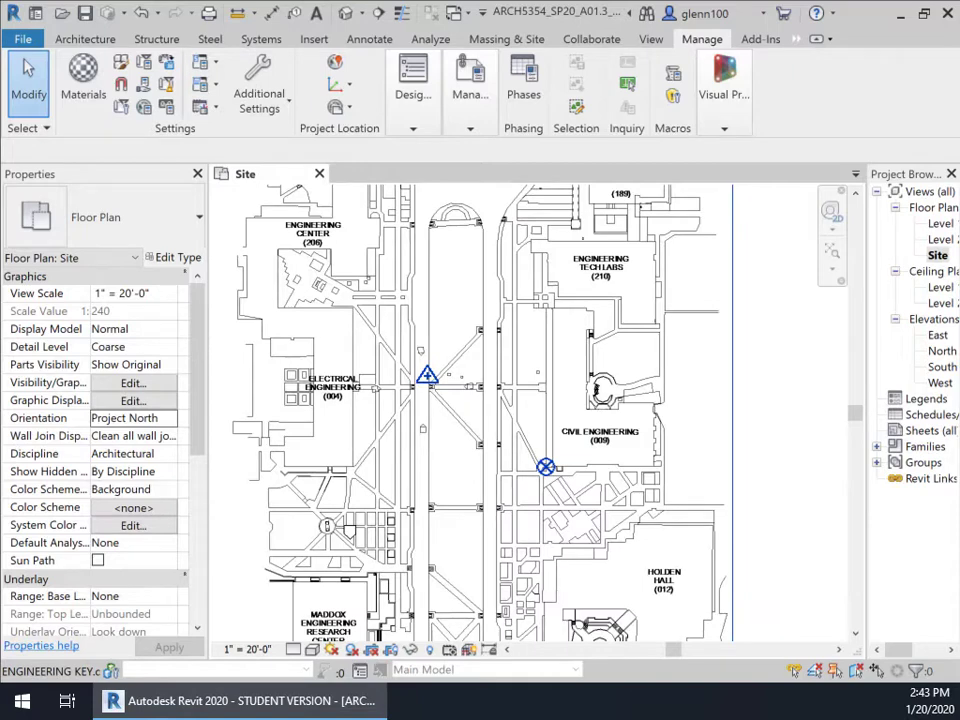
scroll(561, 527, "up", 3)
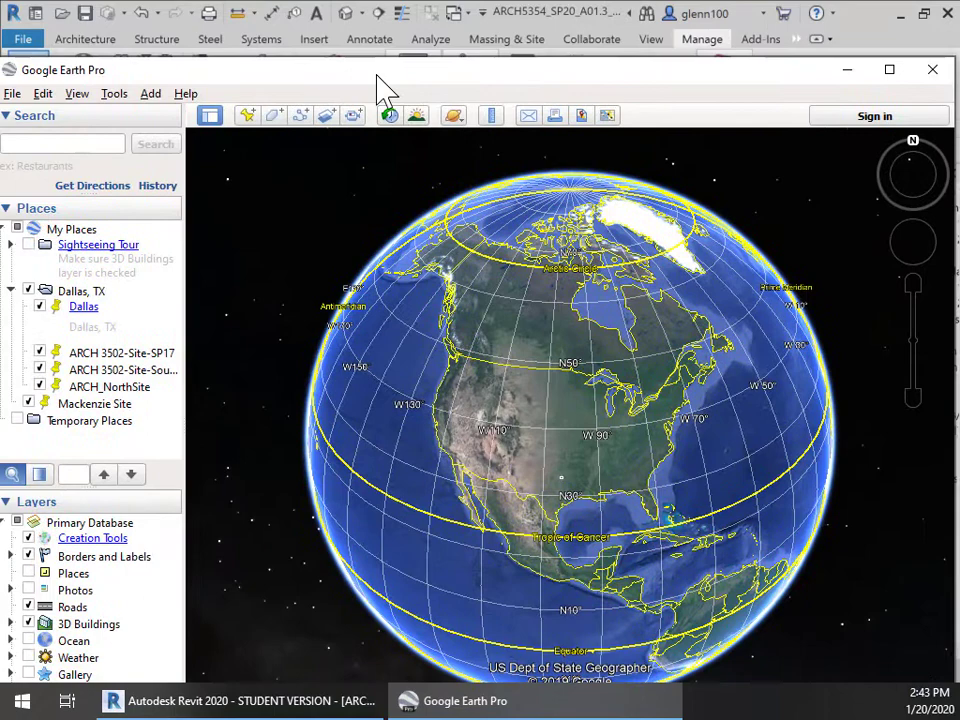
Switch to Google Earth Pro, maximize its window, and search for "texas tech", choosing the suggested Texas Tech University location
left_click_drag(378, 75, 411, 15)
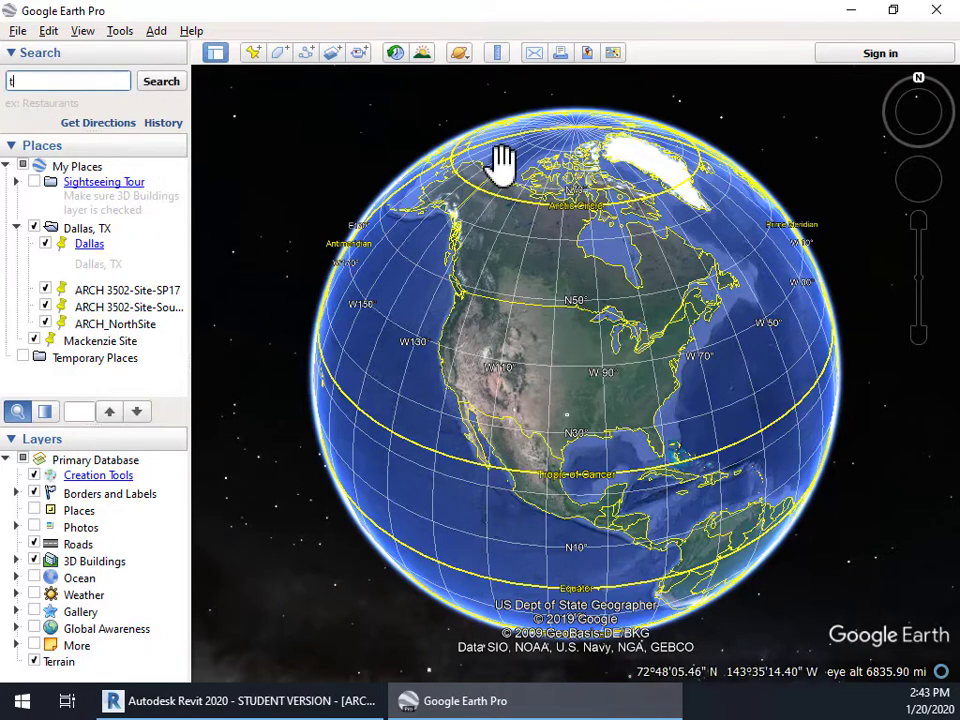
type("xas ")
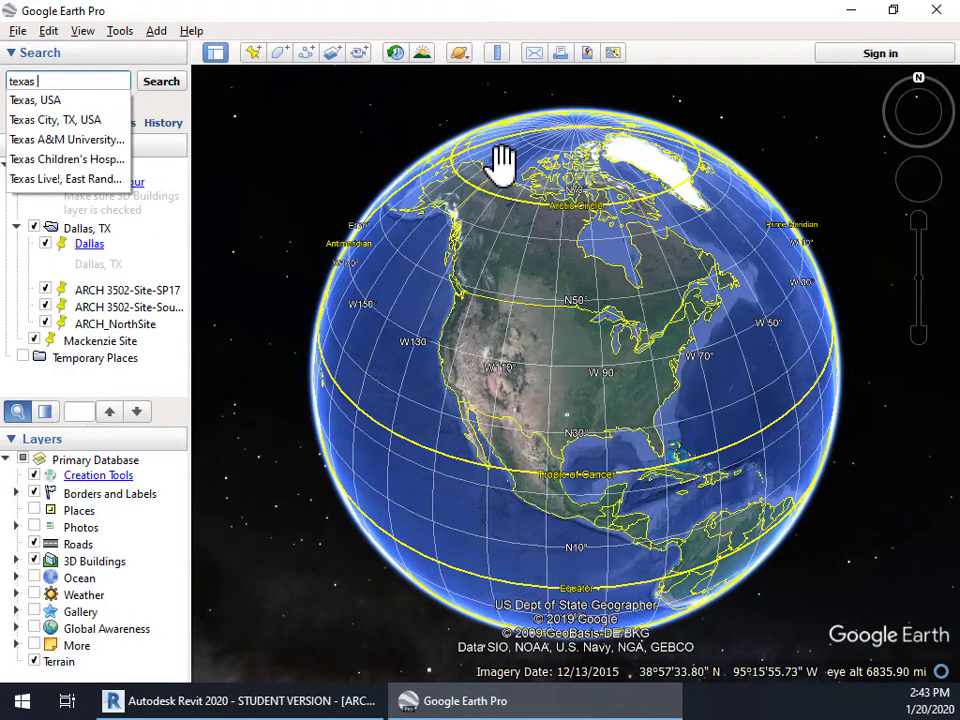
type("tech")
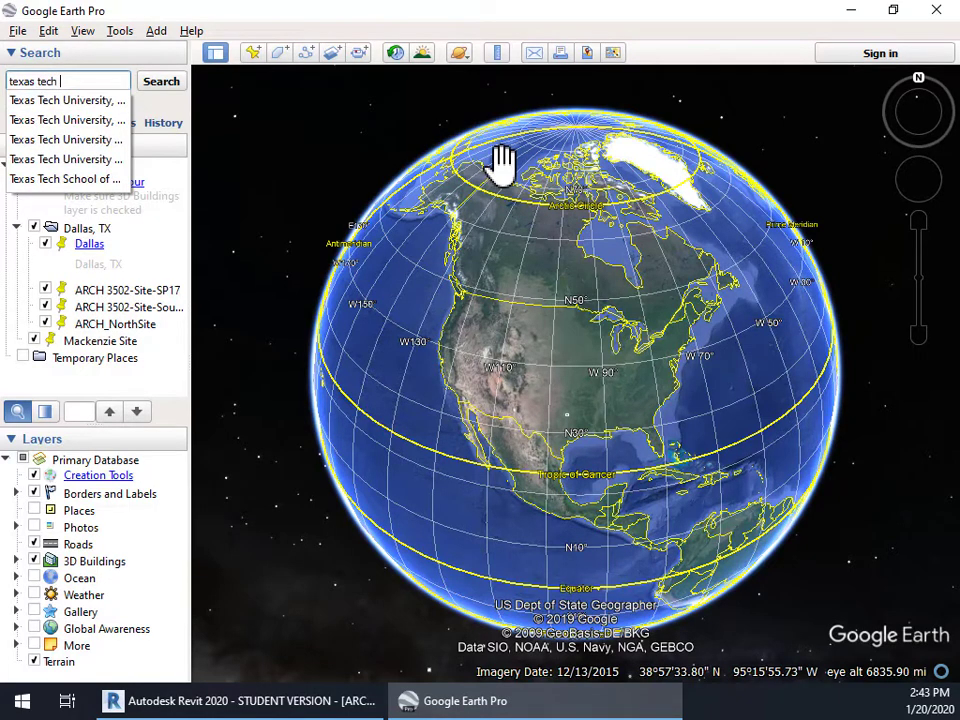
key("Down")
key("Return")
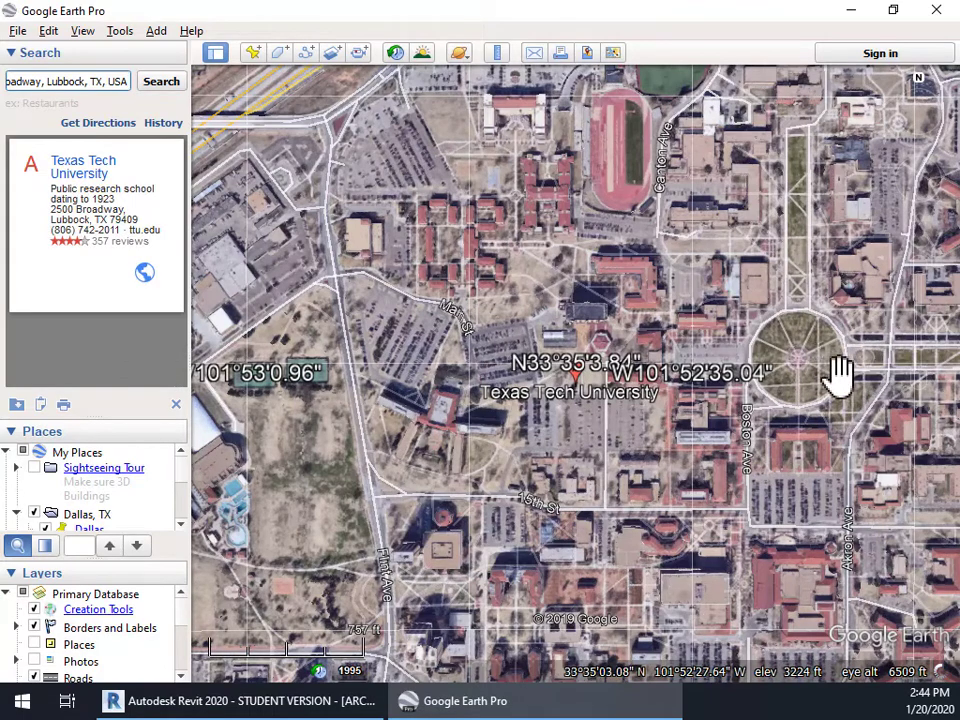
Locate the green mall and the surrounding campus buildings just north of Memorial Circle
left_click_drag(819, 343, 456, 467)
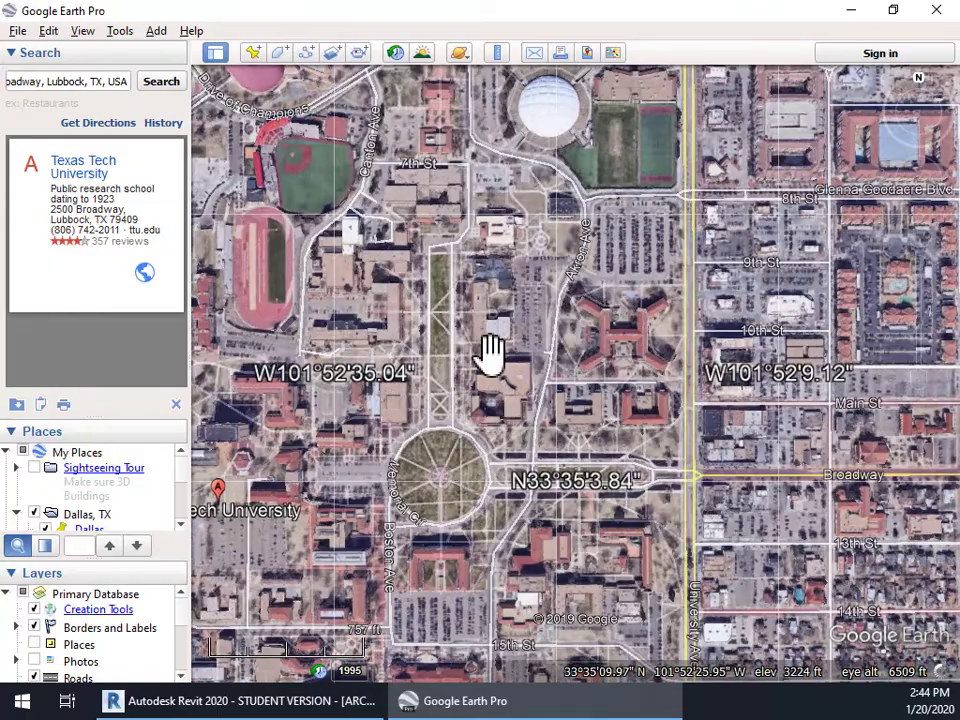
scroll(490, 350, "up", 3)
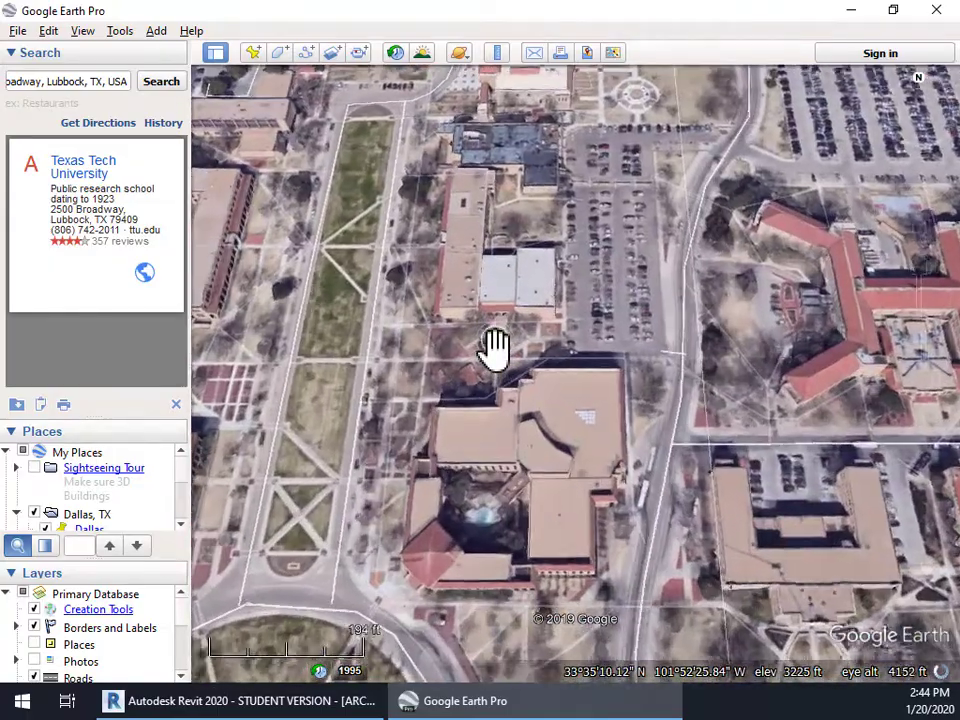
scroll(495, 347, "up", 3)
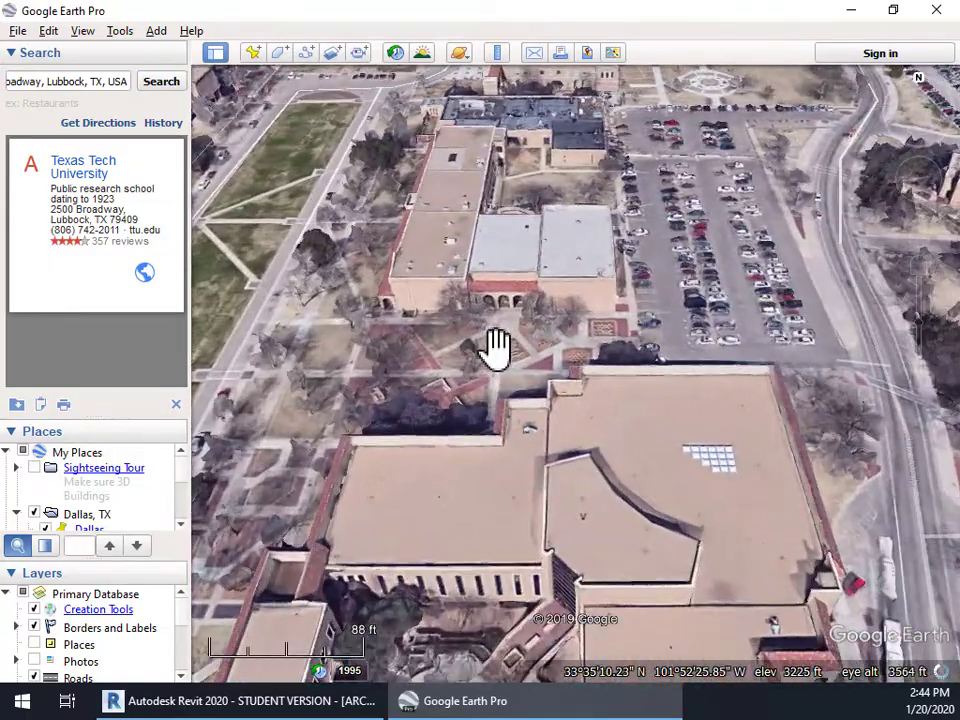
left_click_drag(446, 356, 667, 262)
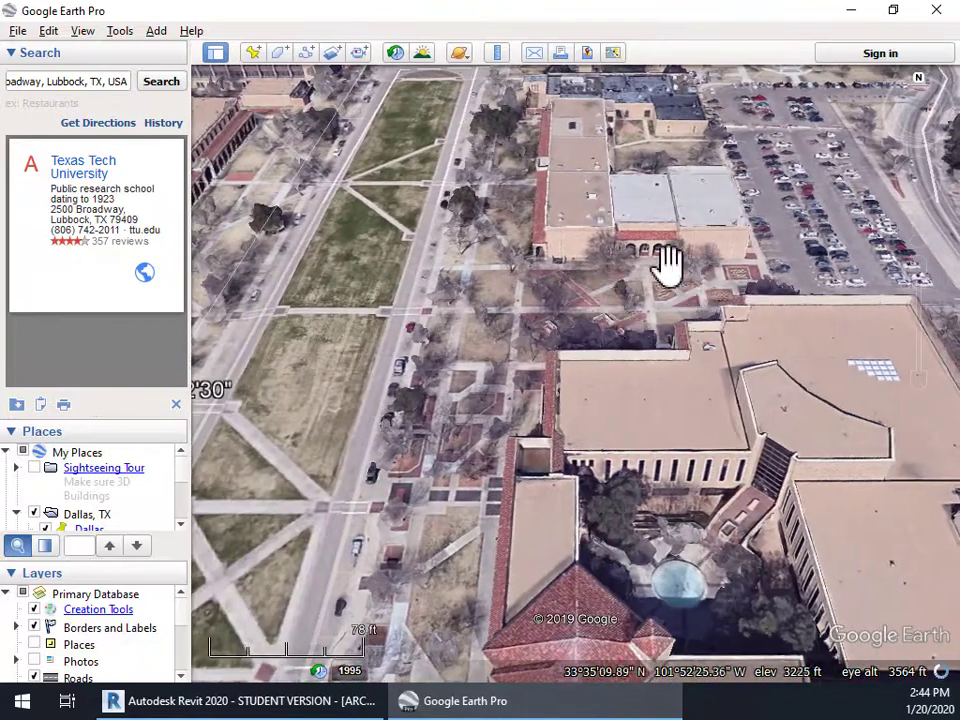
left_click_drag(386, 463, 515, 343)
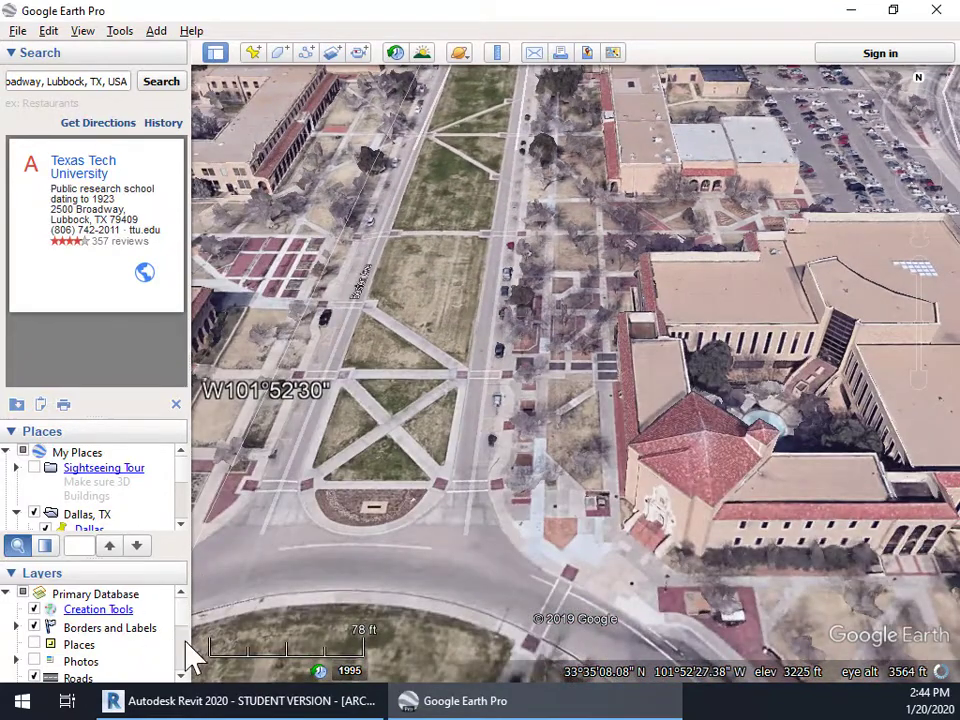
scroll(186, 650, "down", 5)
scroll(184, 650, "up", 4)
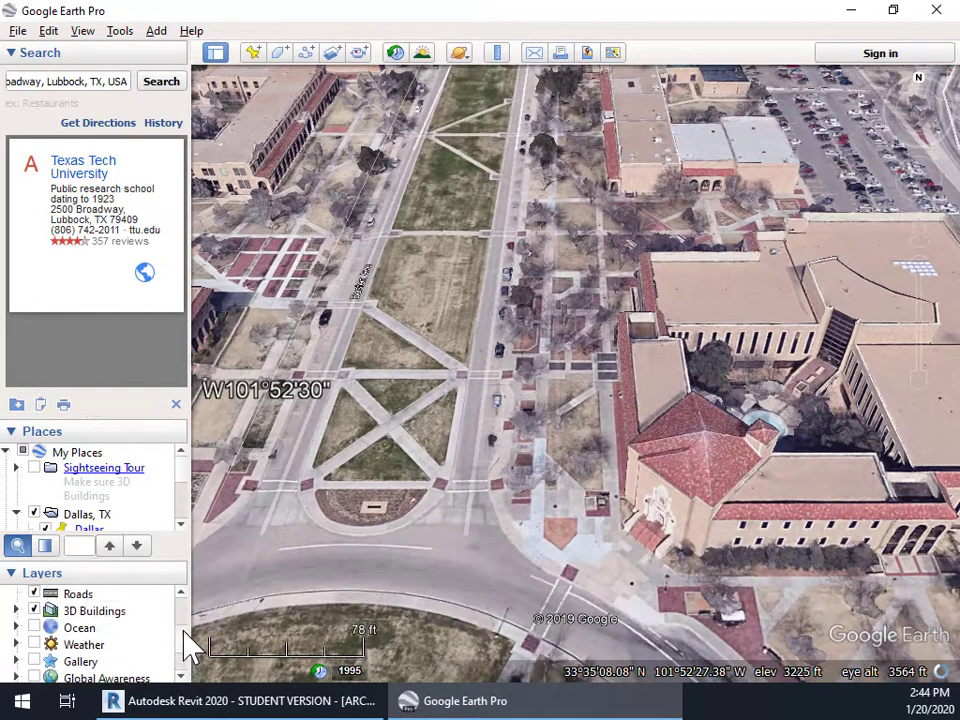
left_click(34, 628)
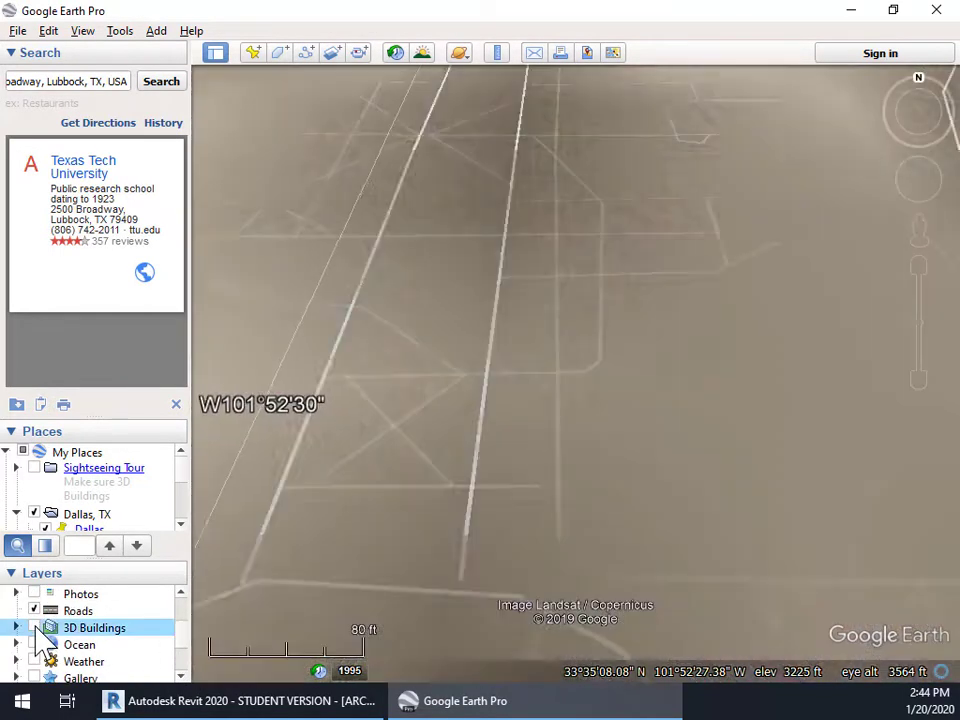
left_click(34, 628)
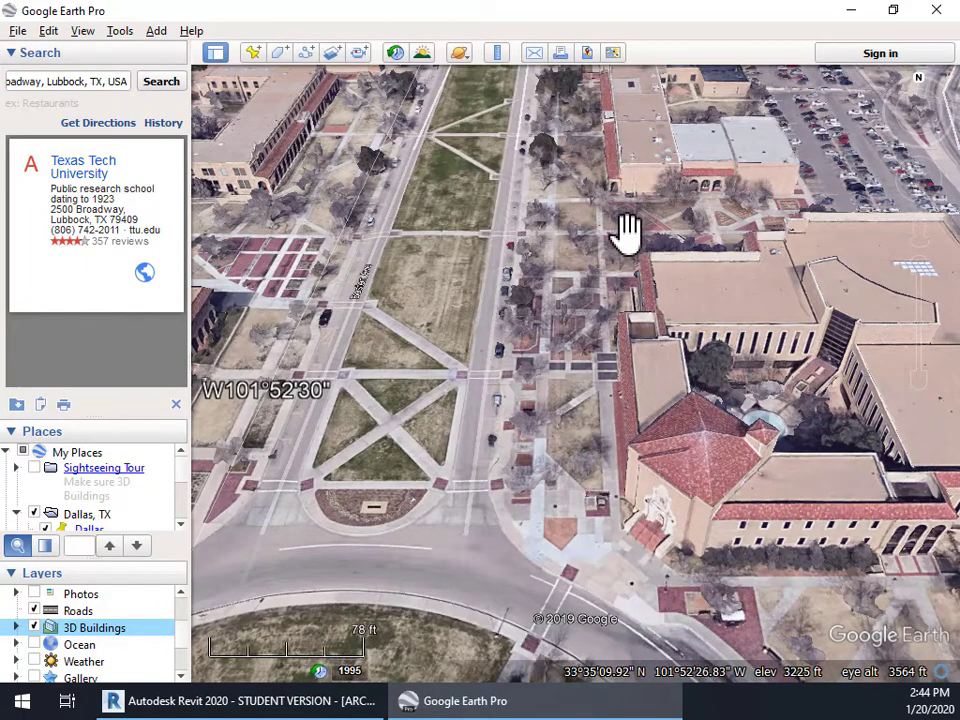
Turn off the 3D Buildings layer with the building east of the green mall in view
left_click_drag(624, 231, 437, 553)
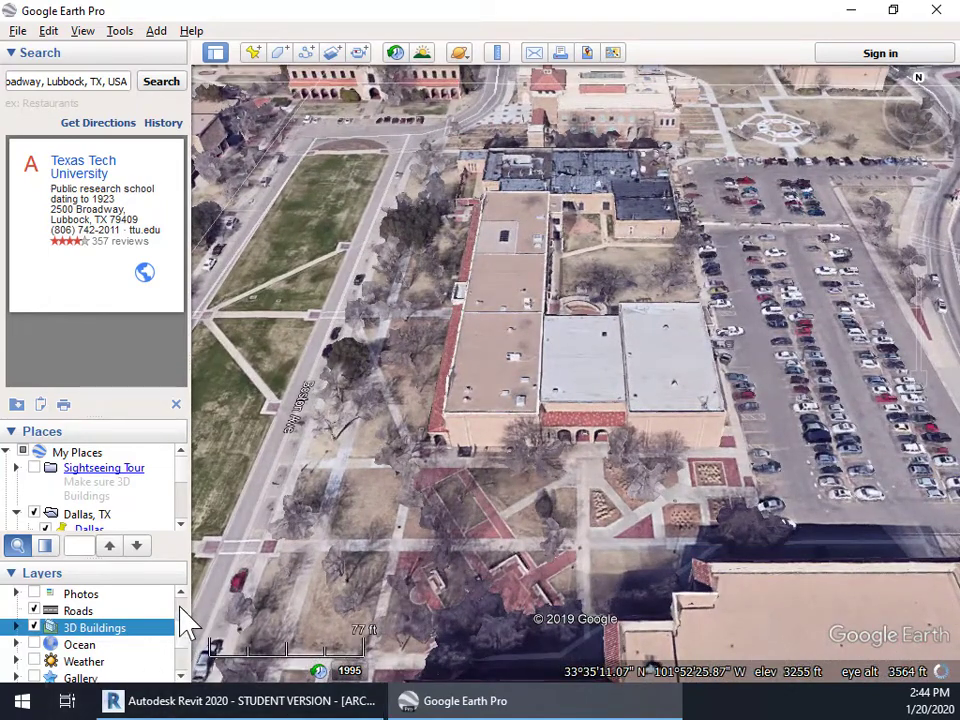
scroll(186, 622, "up", 1)
left_click(181, 677)
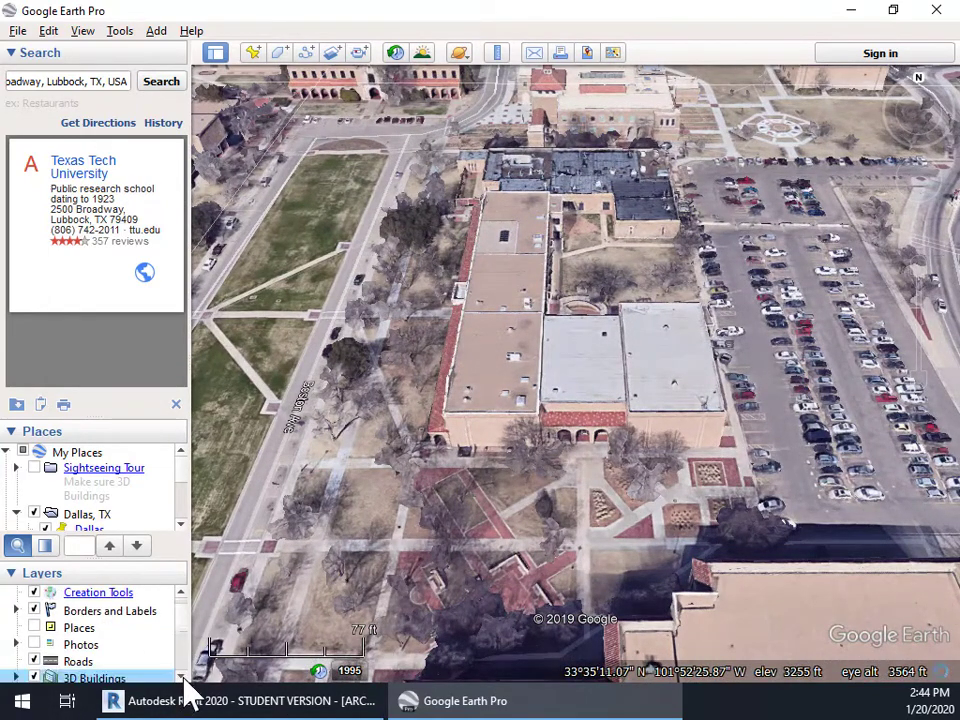
left_click(181, 677)
left_click(180, 677)
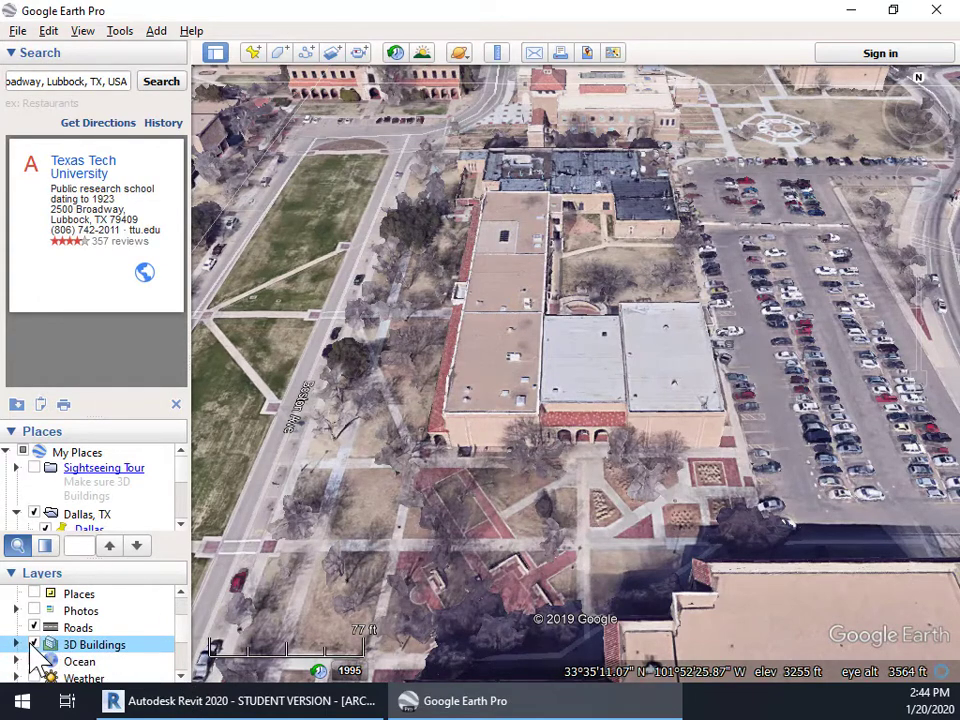
left_click(34, 645)
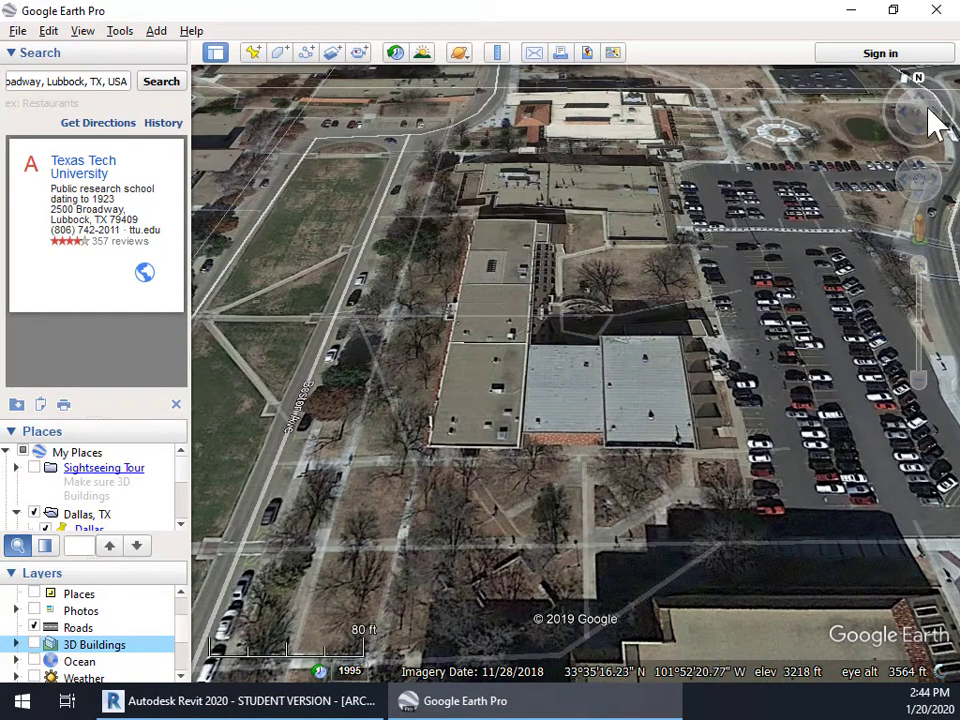
mouse_move(948, 128)
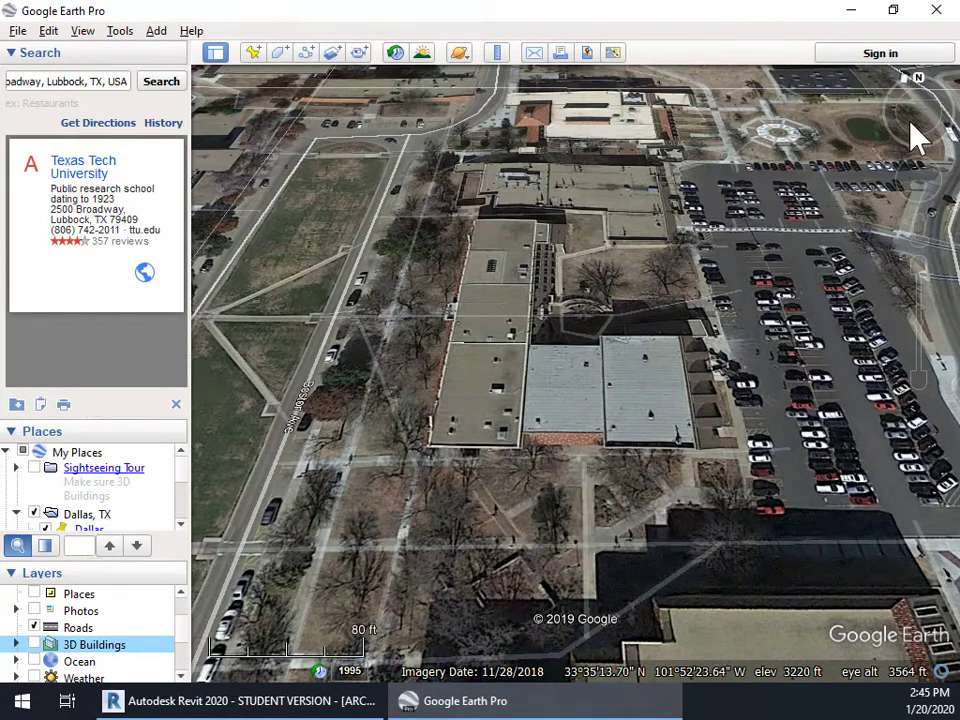
mouse_move(920, 112)
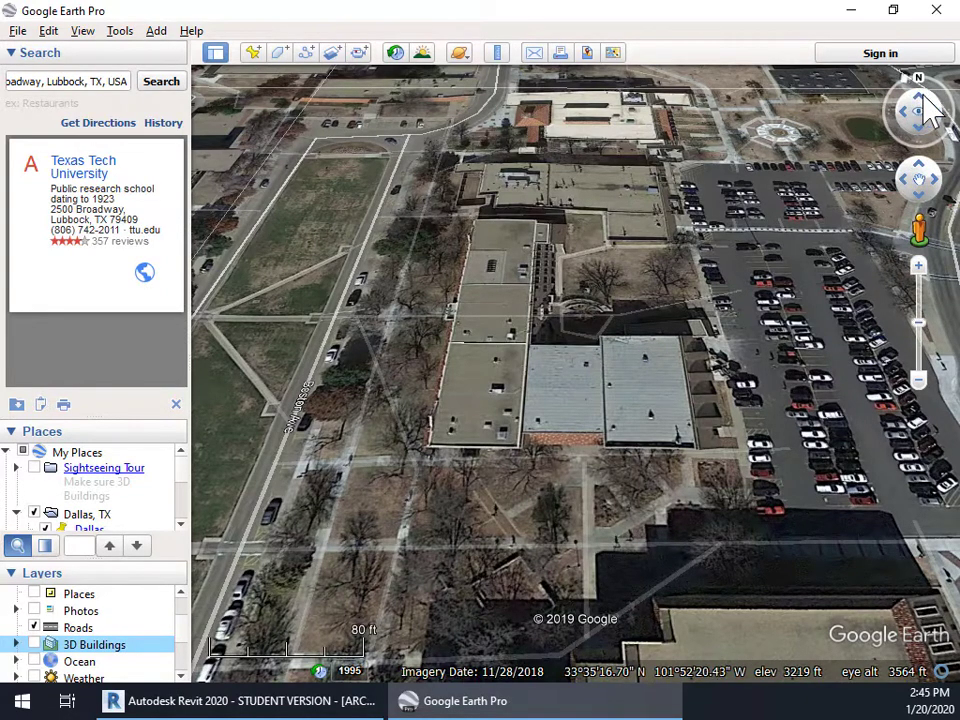
Examine the building east of the green mall and the plaza south of it from tilted, overhead and rotated views
scroll(572, 446, "up", 2)
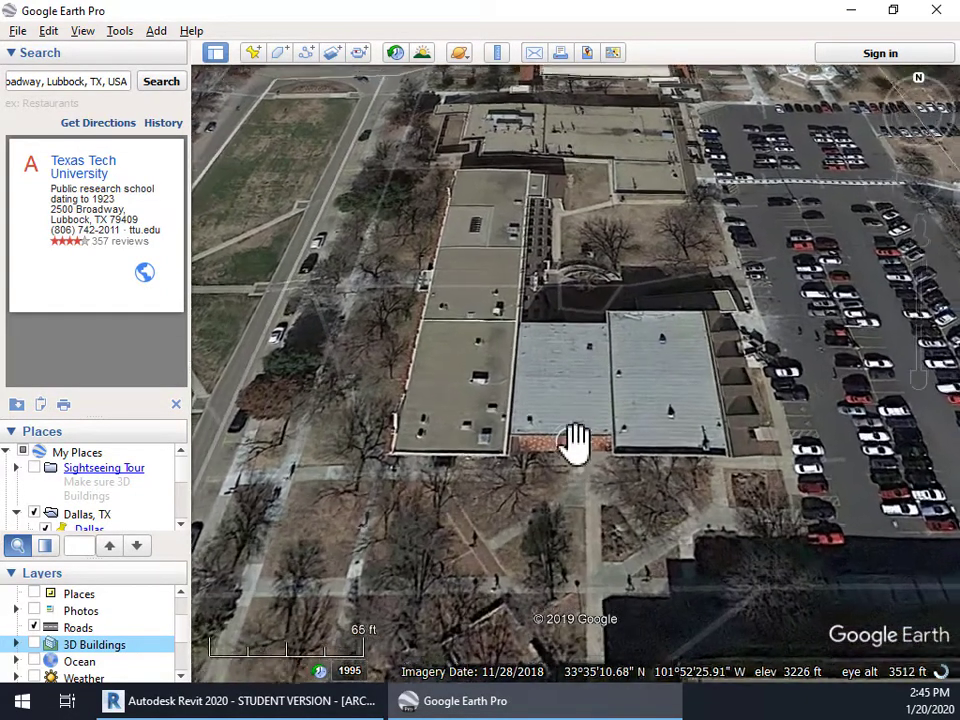
scroll(575, 455, "down", 3)
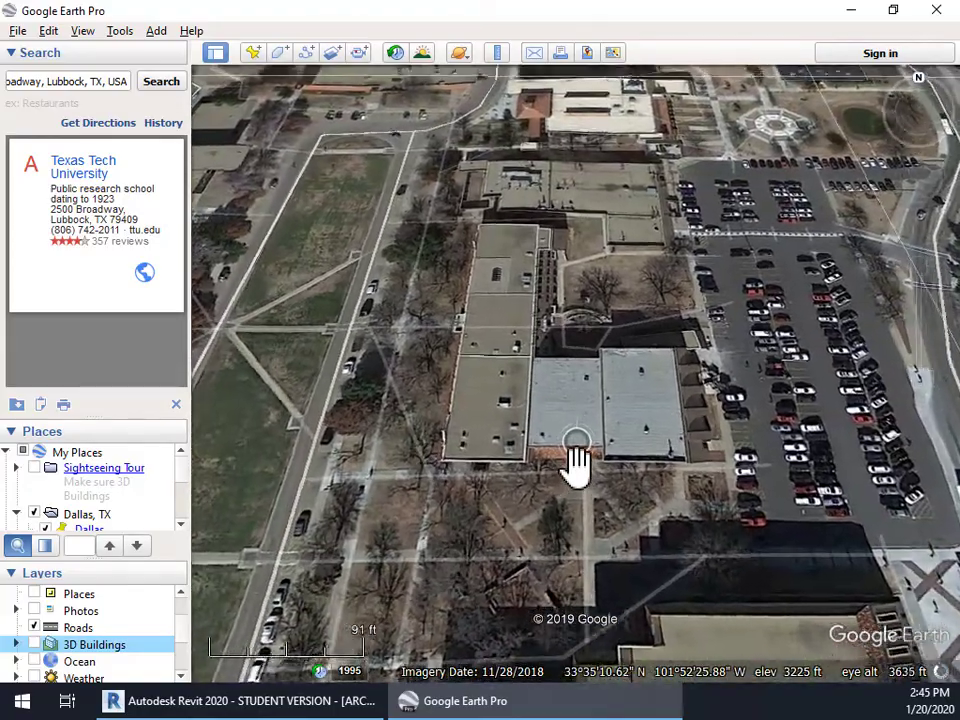
scroll(577, 463, "down", 2)
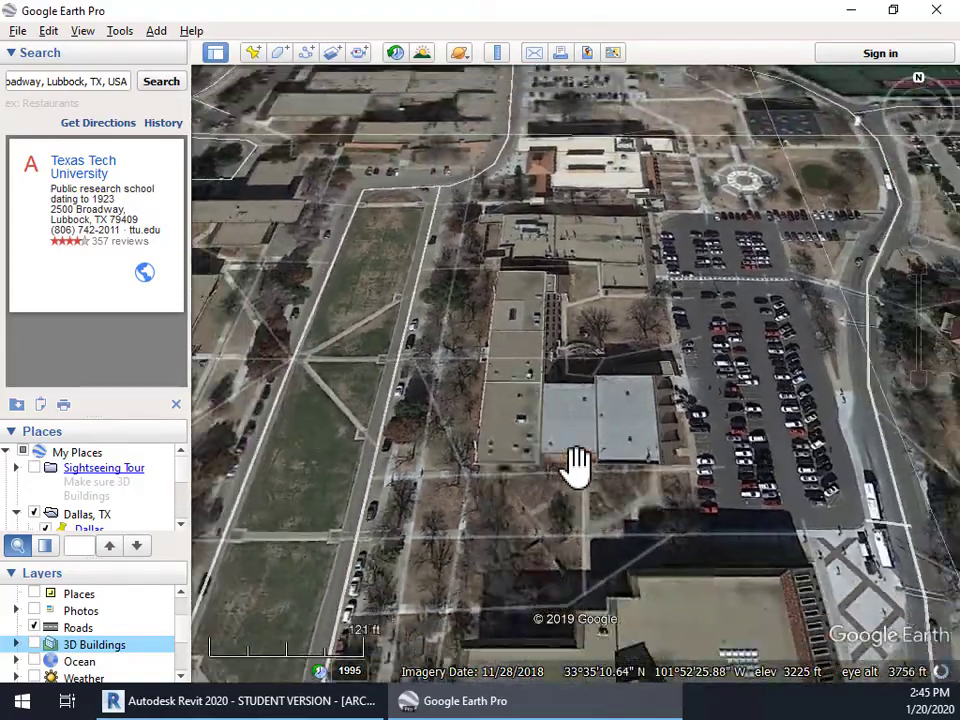
scroll(550, 458, "down", 2)
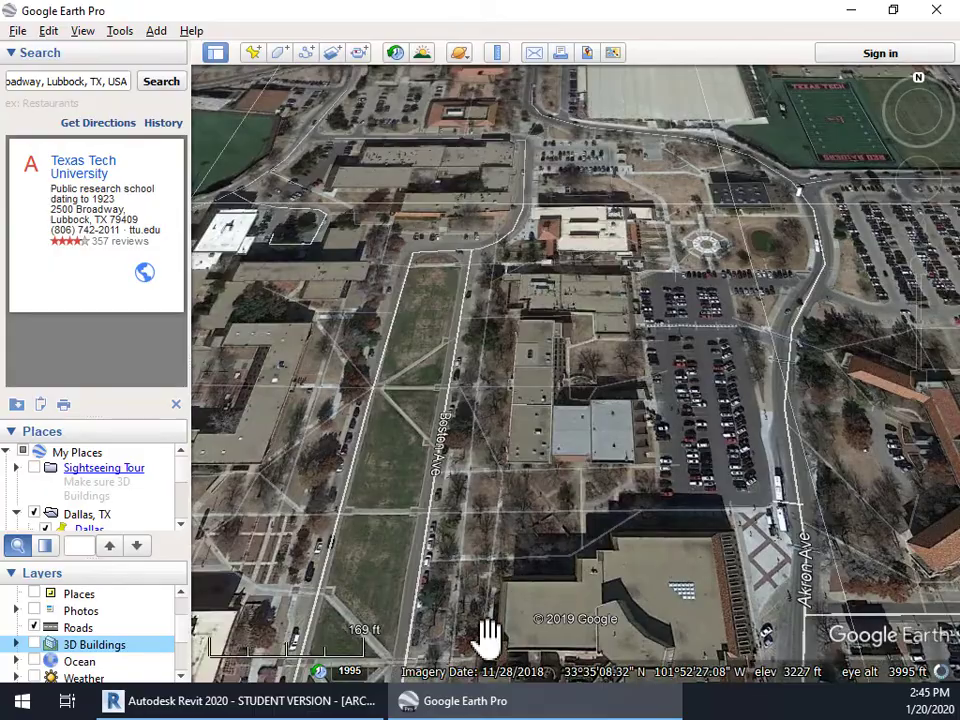
middle_click_drag(481, 622, 380, 655)
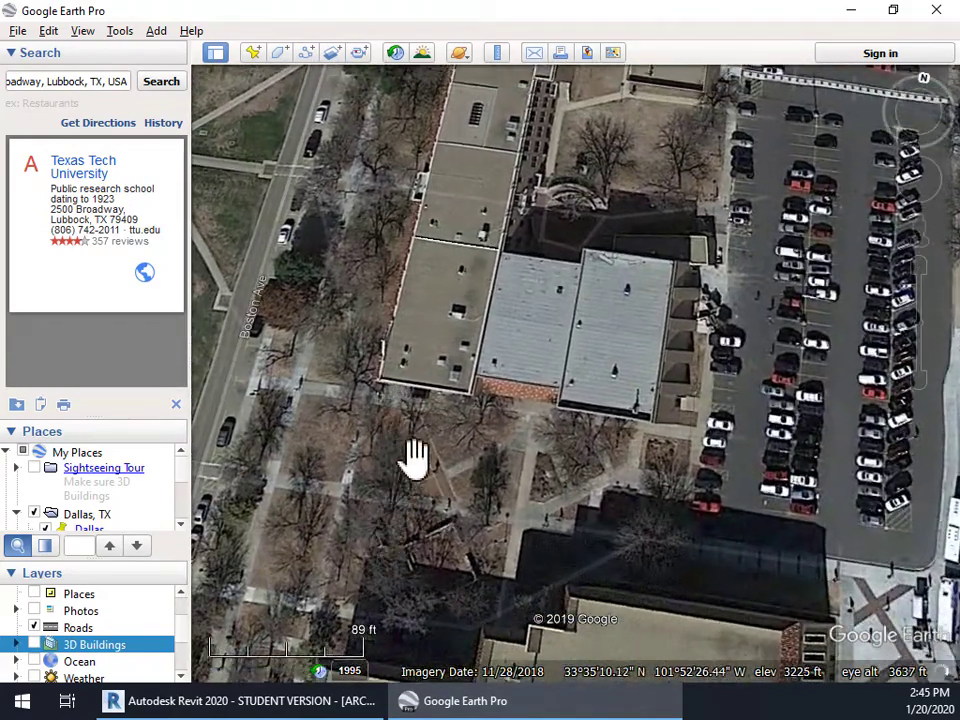
middle_click_drag(423, 527, 452, 236)
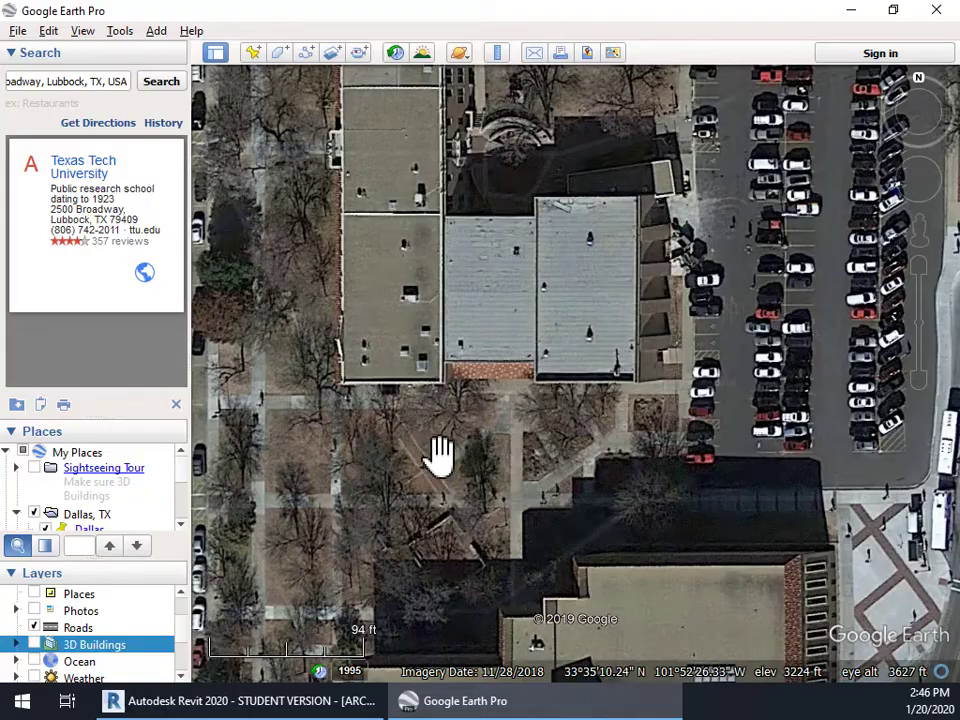
key("shift+Left")
left_click_drag(416, 396, 454, 402)
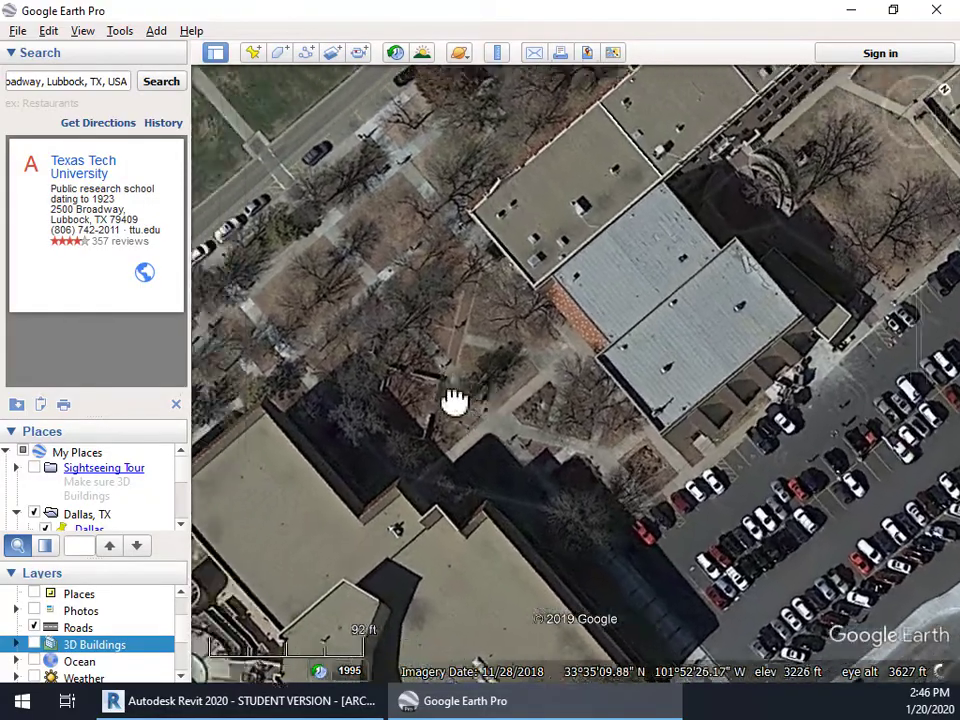
middle_click_drag(418, 501, 392, 339)
scroll(459, 482, "up", 3)
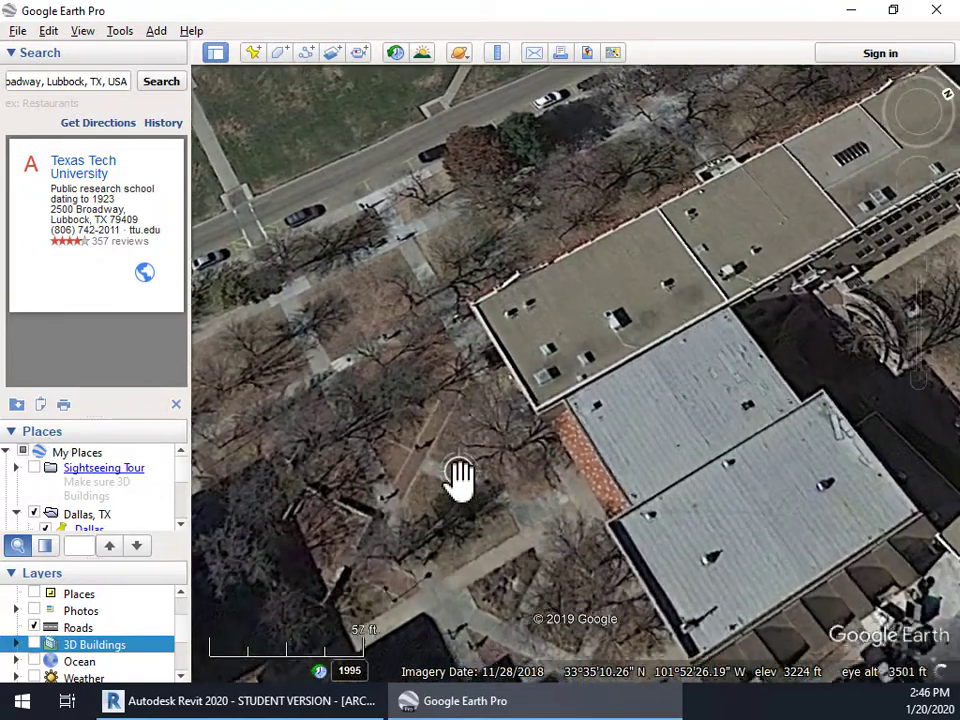
scroll(460, 481, "up", 1)
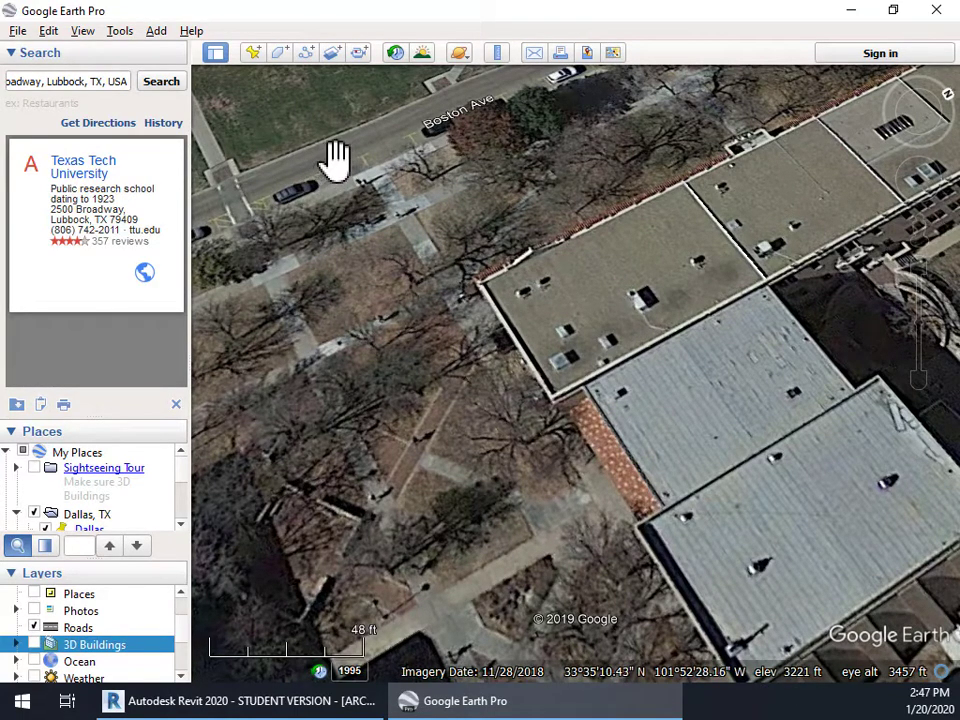
Check ground elevations up close from Boston Ave across the walkways south of the building to the parking lot
scroll(330, 240, "up", 3)
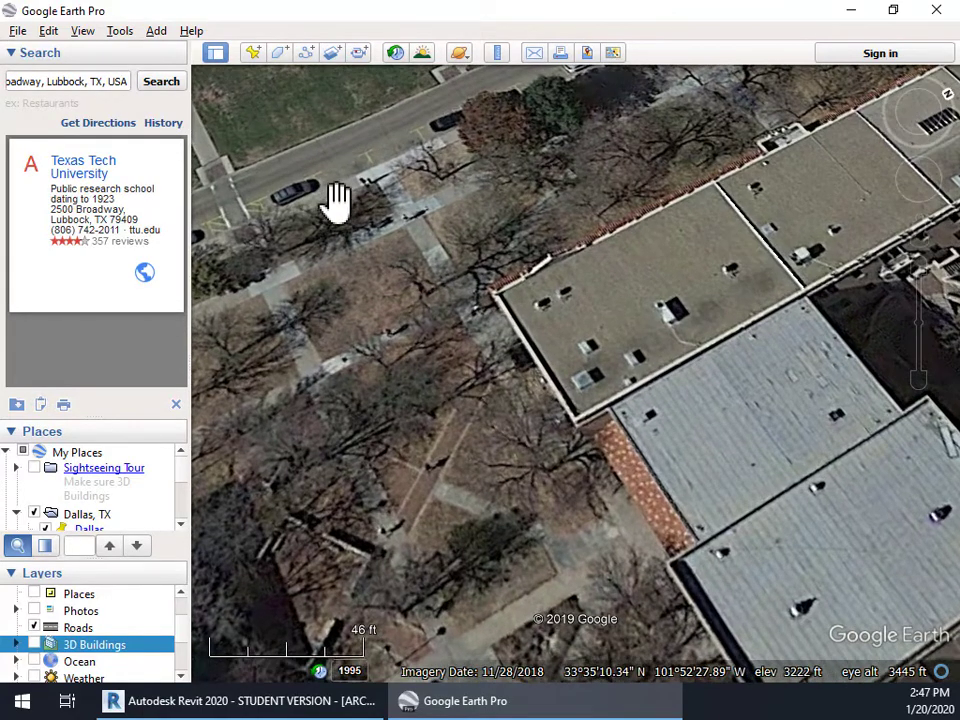
scroll(340, 195, "up", 2)
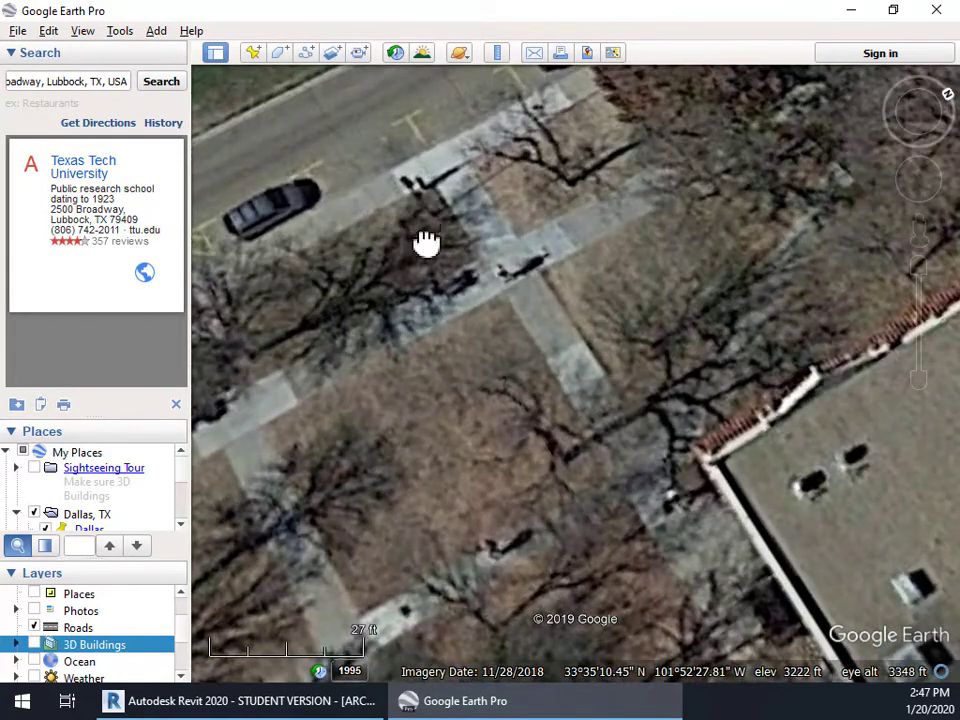
left_click_drag(427, 242, 521, 429)
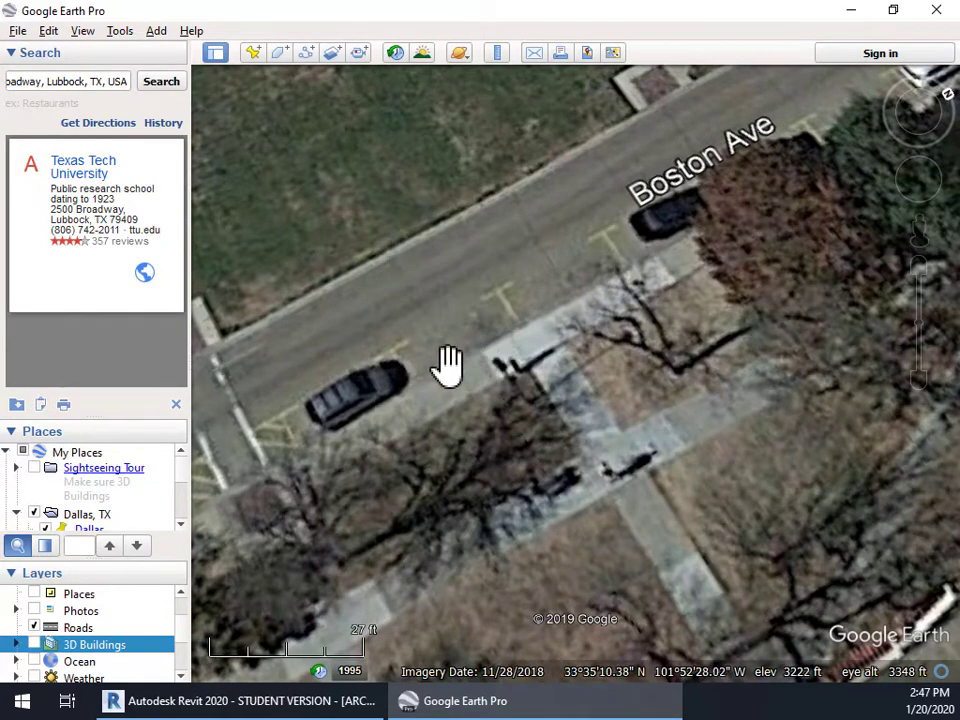
left_click_drag(437, 323, 315, 120)
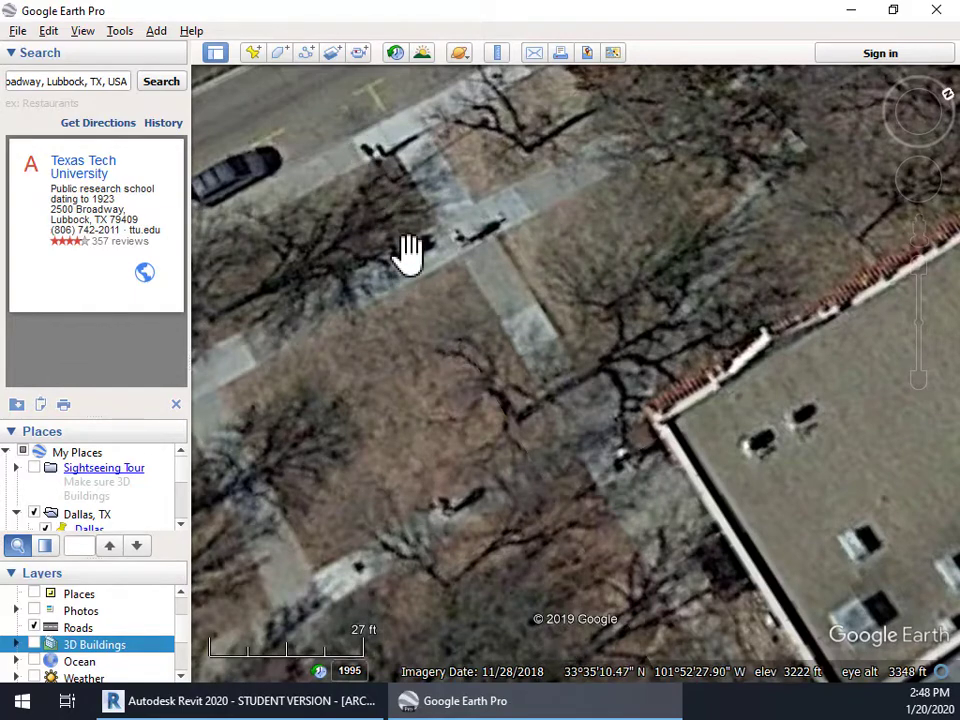
left_click_drag(578, 628, 433, 328)
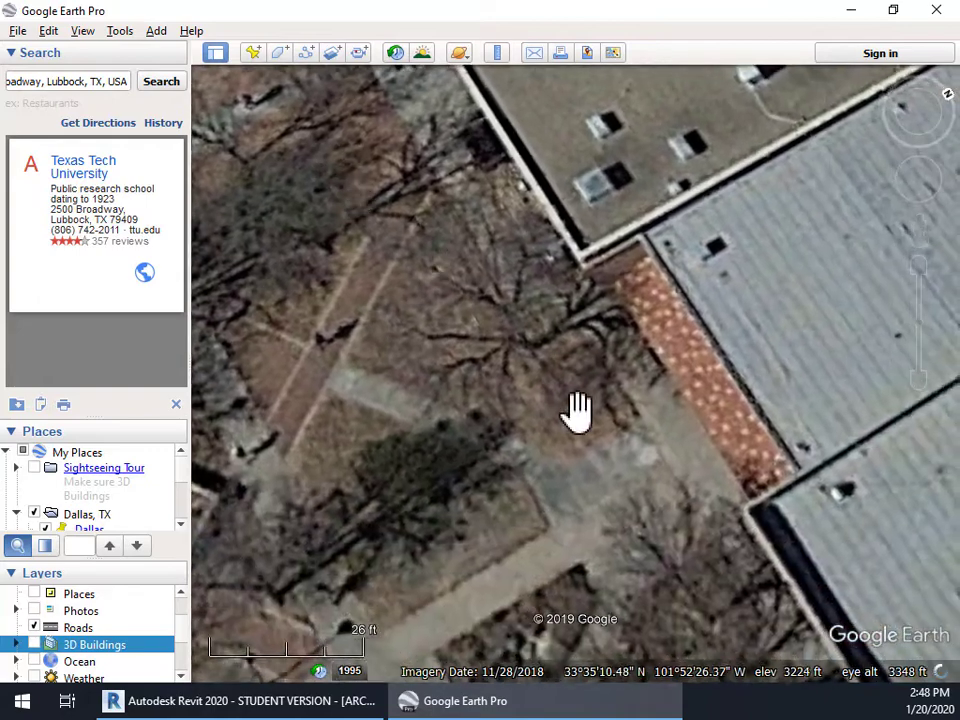
left_click_drag(576, 407, 456, 381)
left_click_drag(543, 470, 480, 380)
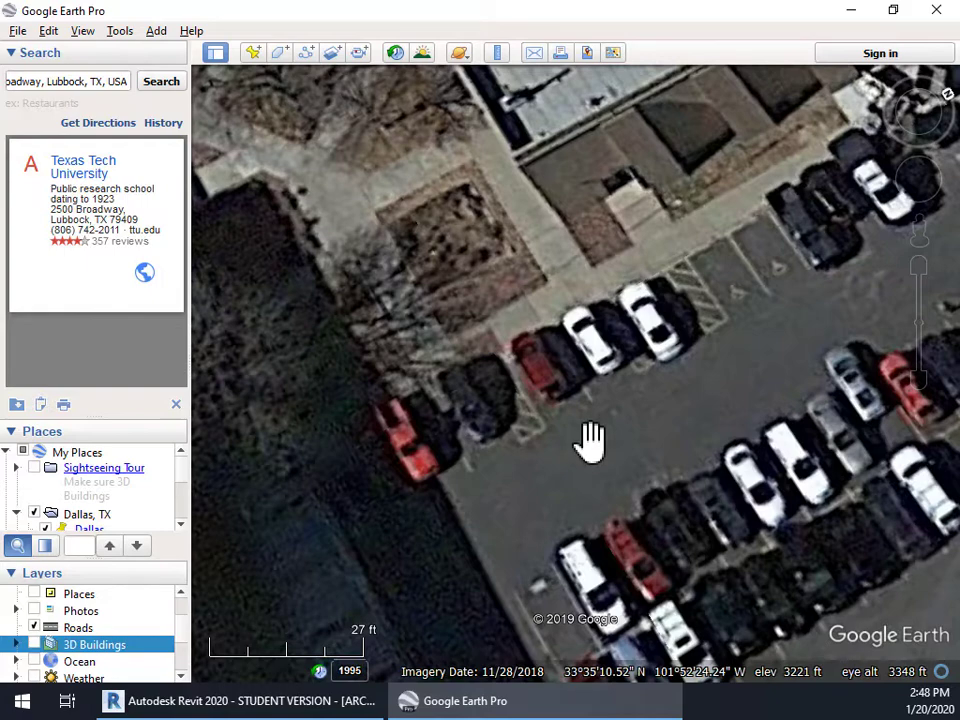
left_click_drag(590, 440, 664, 482)
left_click_drag(624, 418, 645, 525)
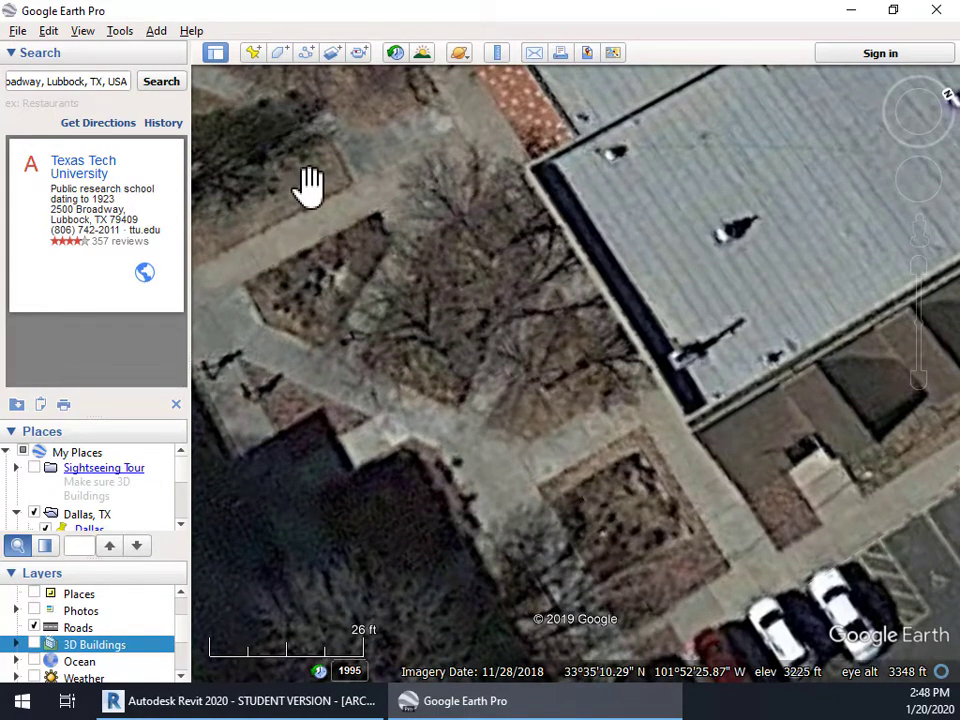
left_click_drag(771, 600, 475, 325)
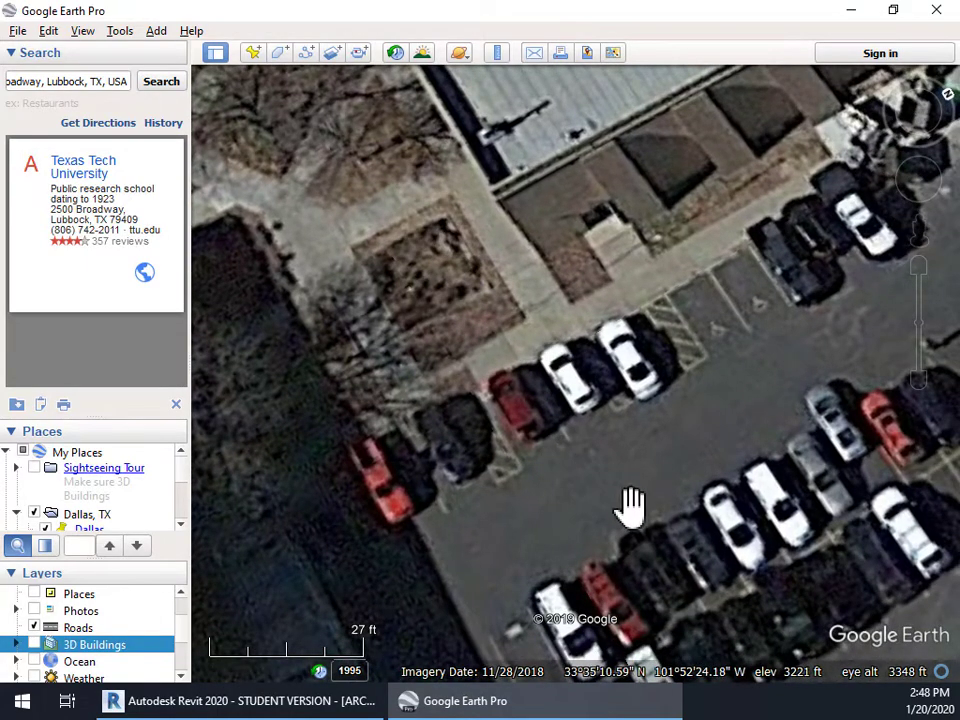
left_click_drag(591, 480, 664, 688)
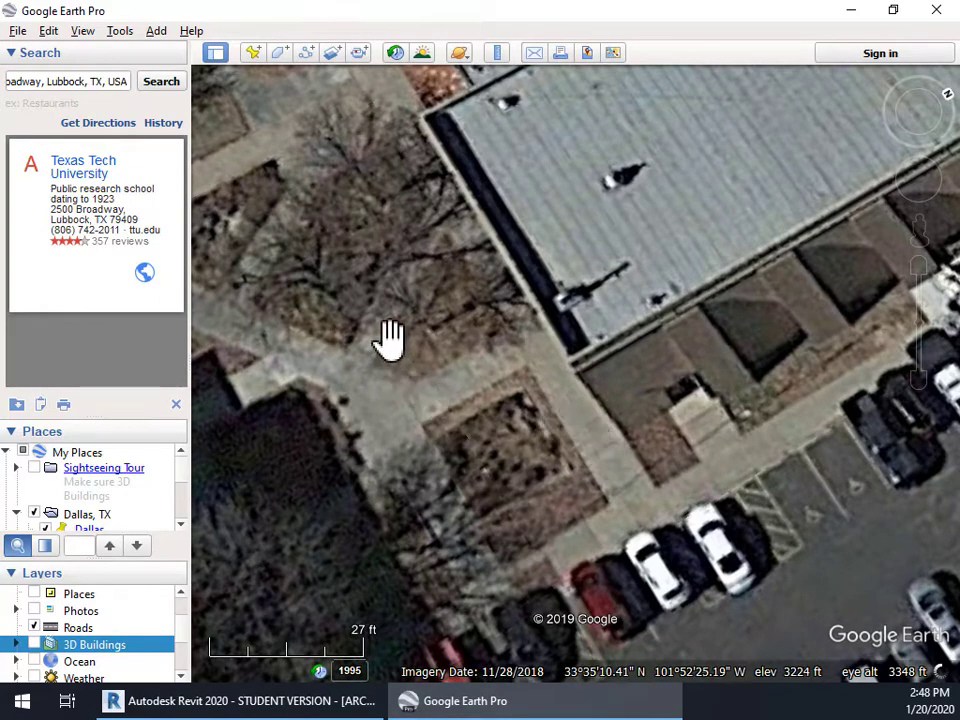
left_click_drag(390, 338, 572, 510)
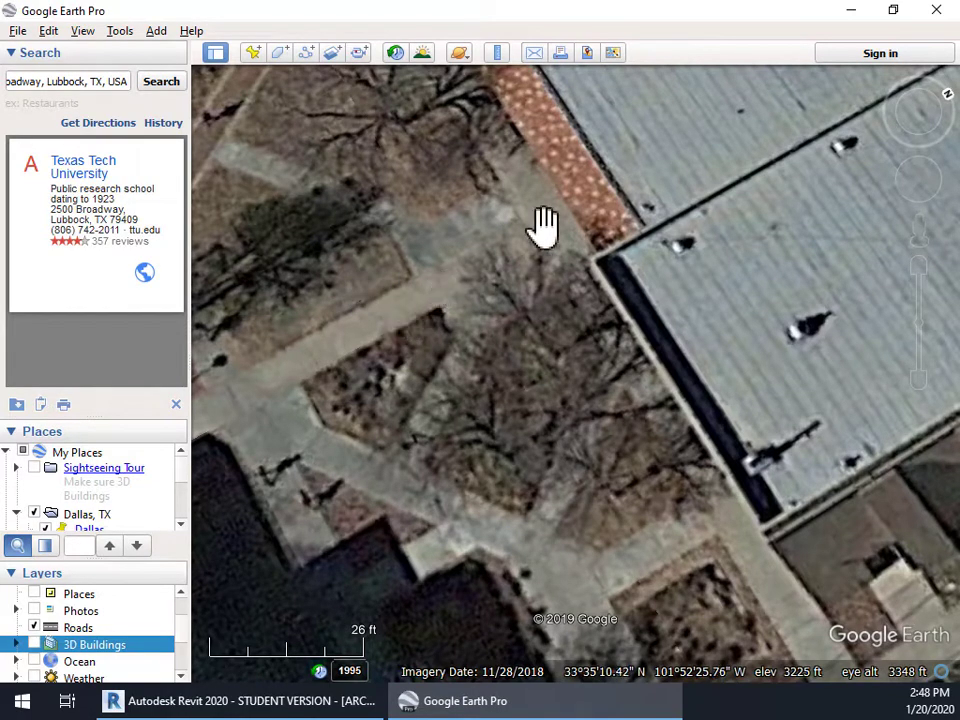
Switch to Revit and start a toposurface in the Site plan, with point placement set to Absolute Elevation
left_click(851, 10)
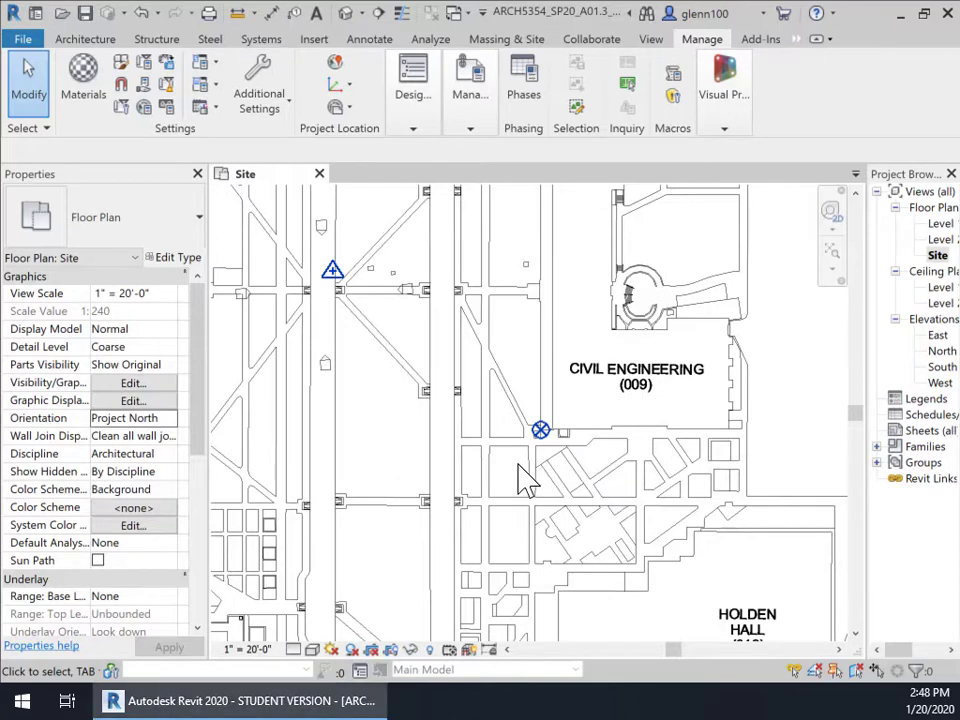
scroll(530, 485, "down", 5)
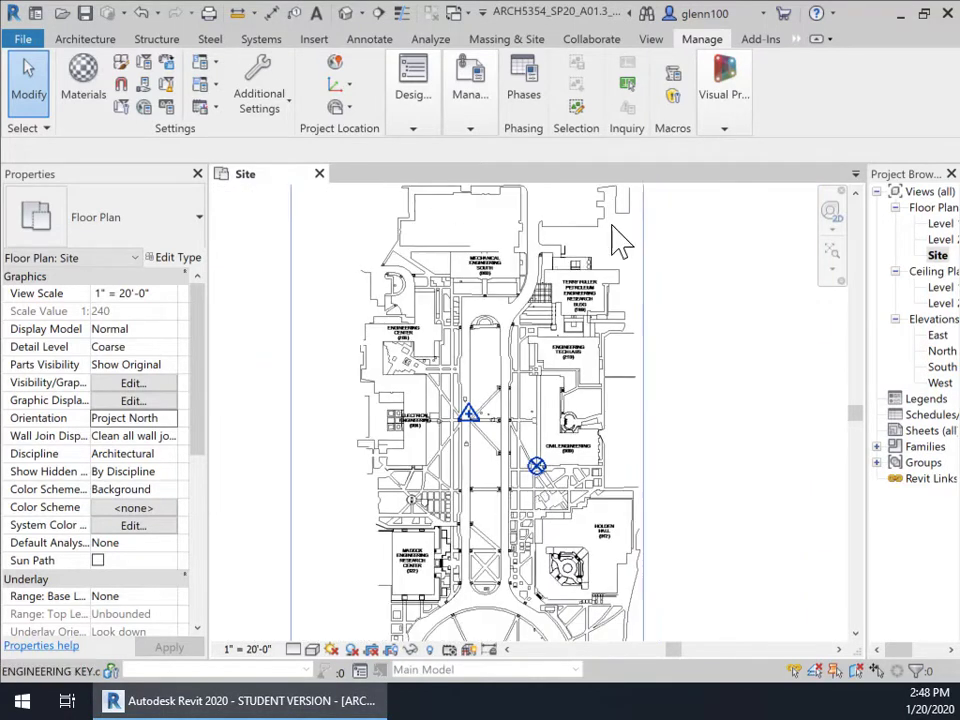
scroll(537, 465, "down", 1)
middle_click_drag(548, 480, 530, 443)
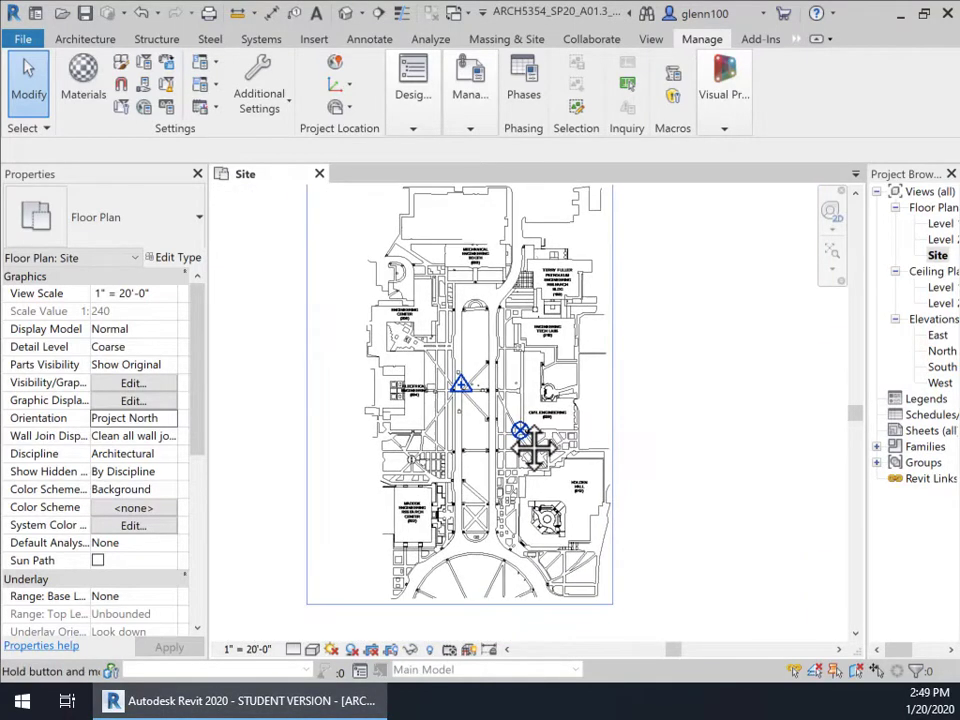
left_click(510, 40)
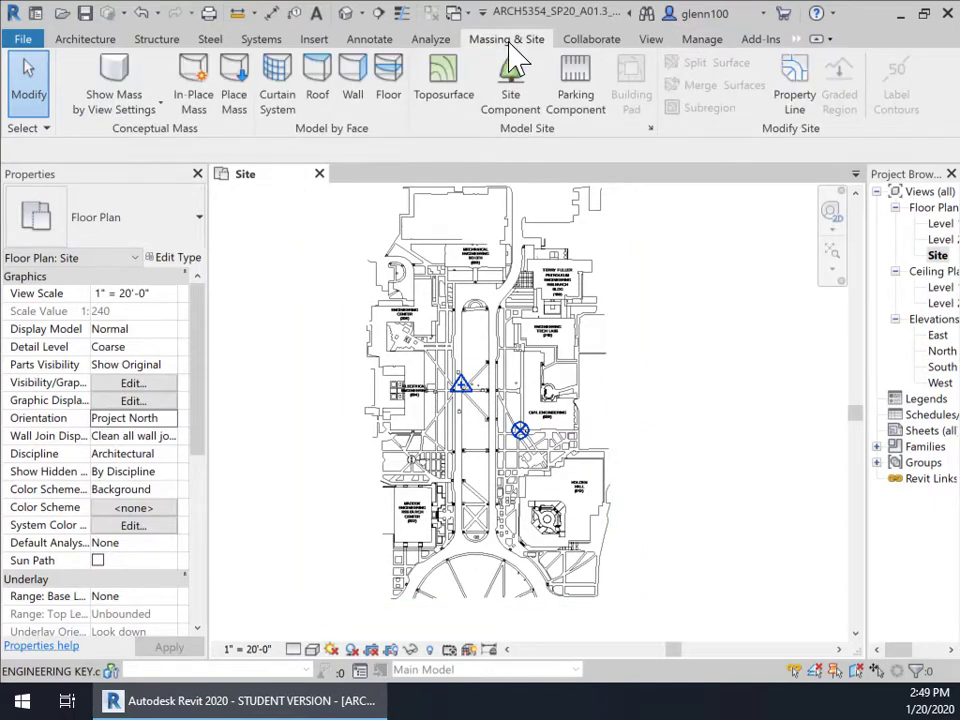
scroll(545, 375, "down", 1)
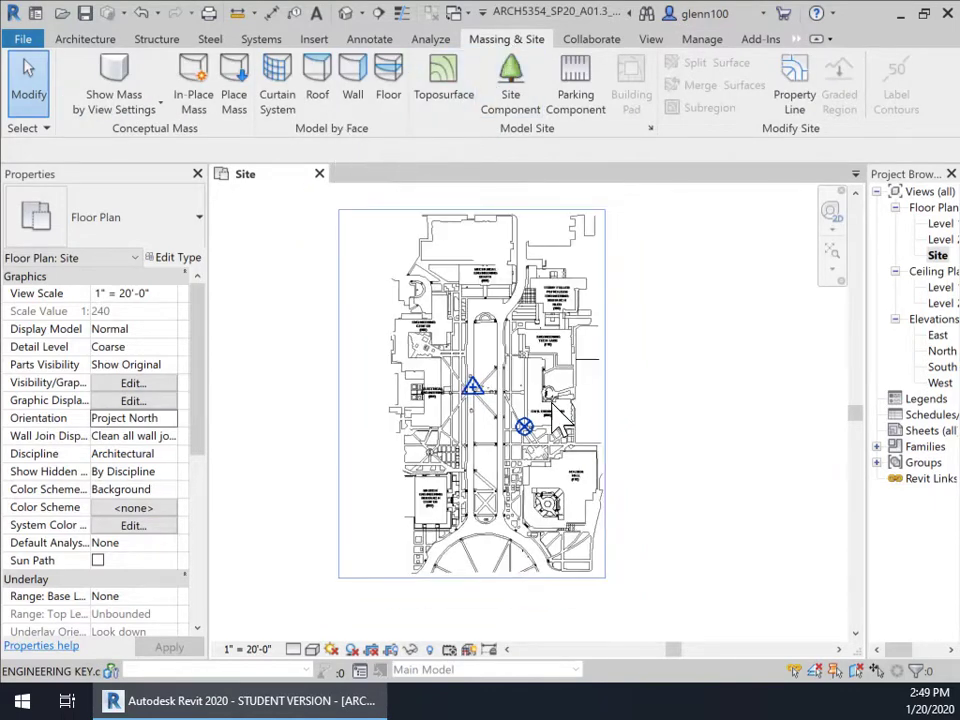
left_click(452, 100)
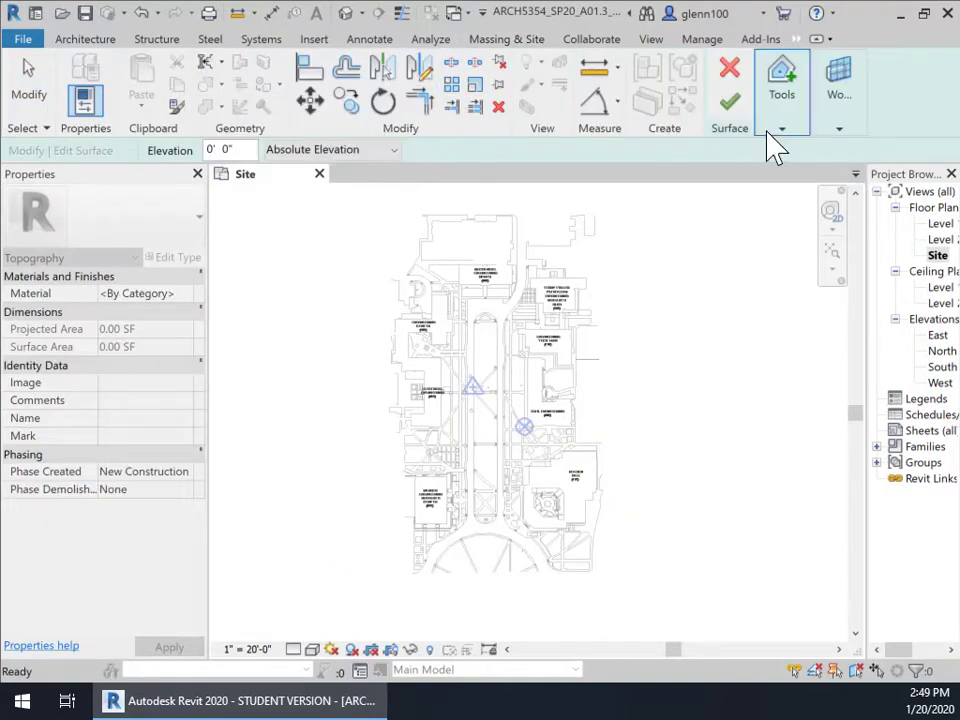
left_click(783, 135)
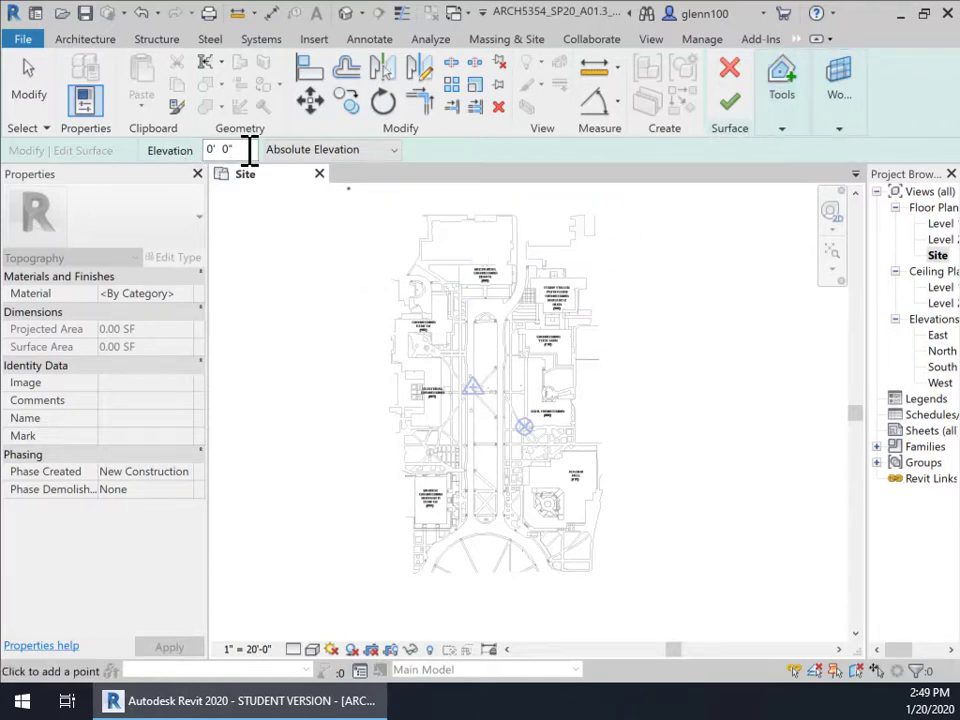
left_click(389, 150)
left_click(385, 165)
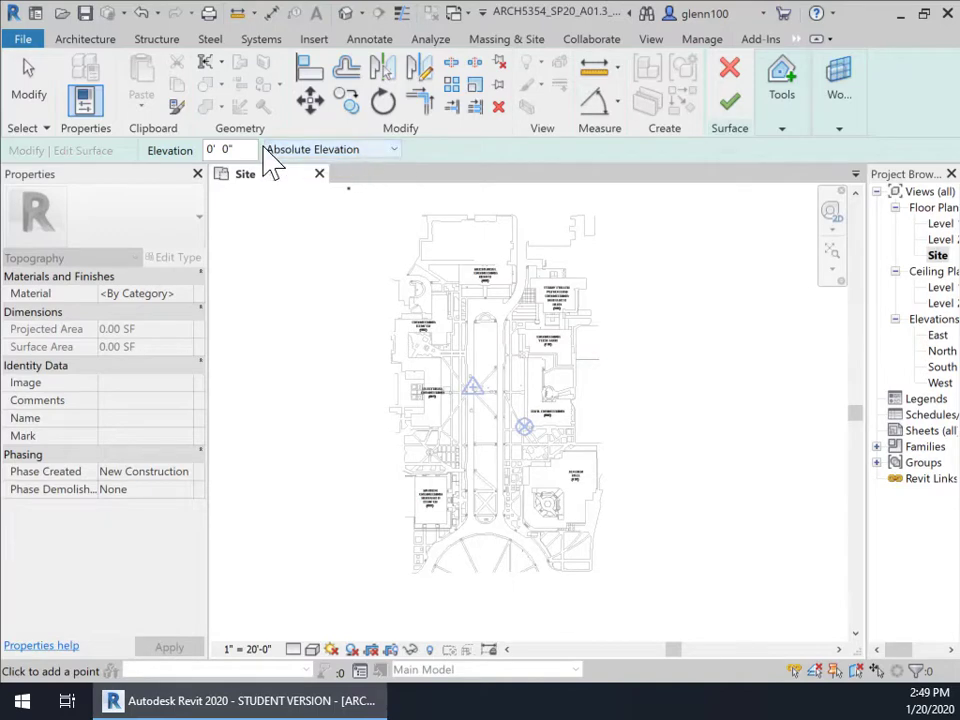
Place four corner points at elevation 0' 0" around the whole campus drawing, then finish the toposurface and select it
scroll(497, 452, "up", 3)
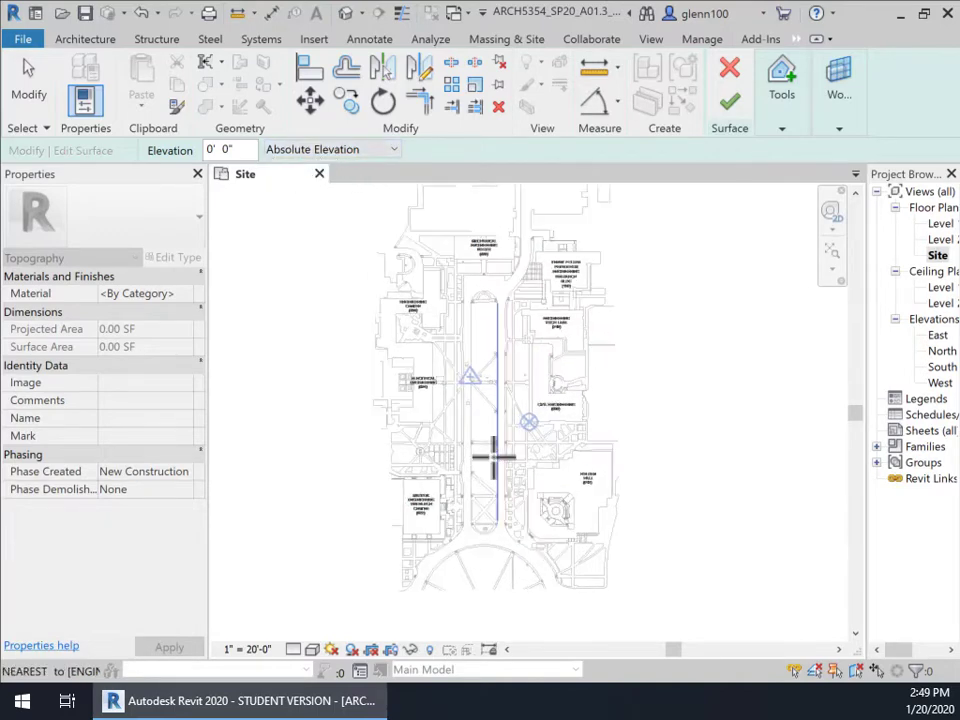
scroll(499, 450, "down", 5)
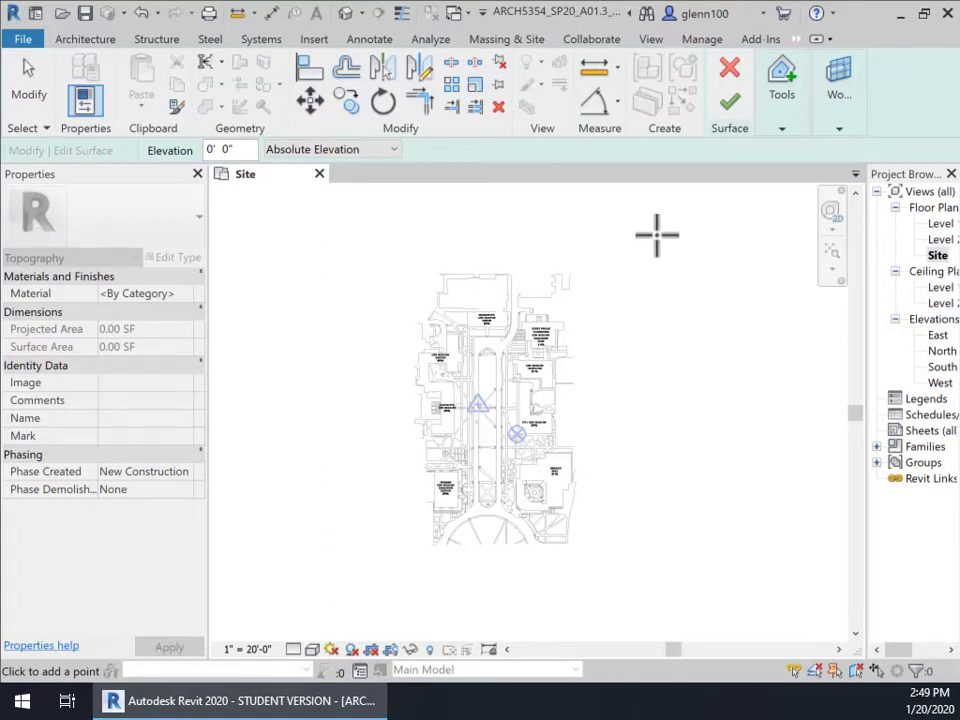
left_click(389, 248)
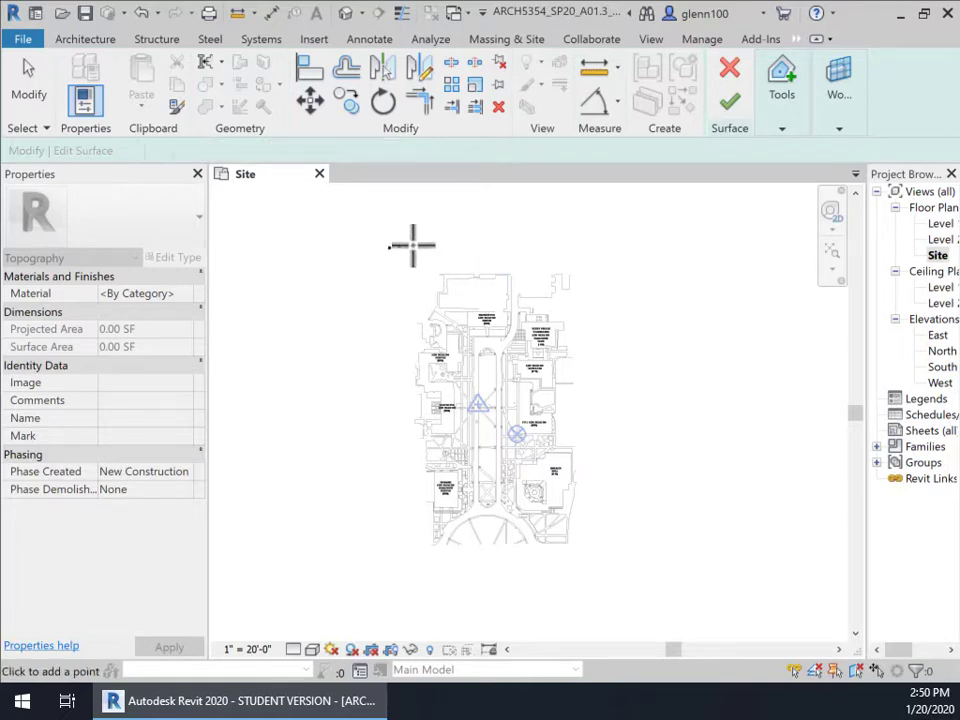
left_click(600, 248)
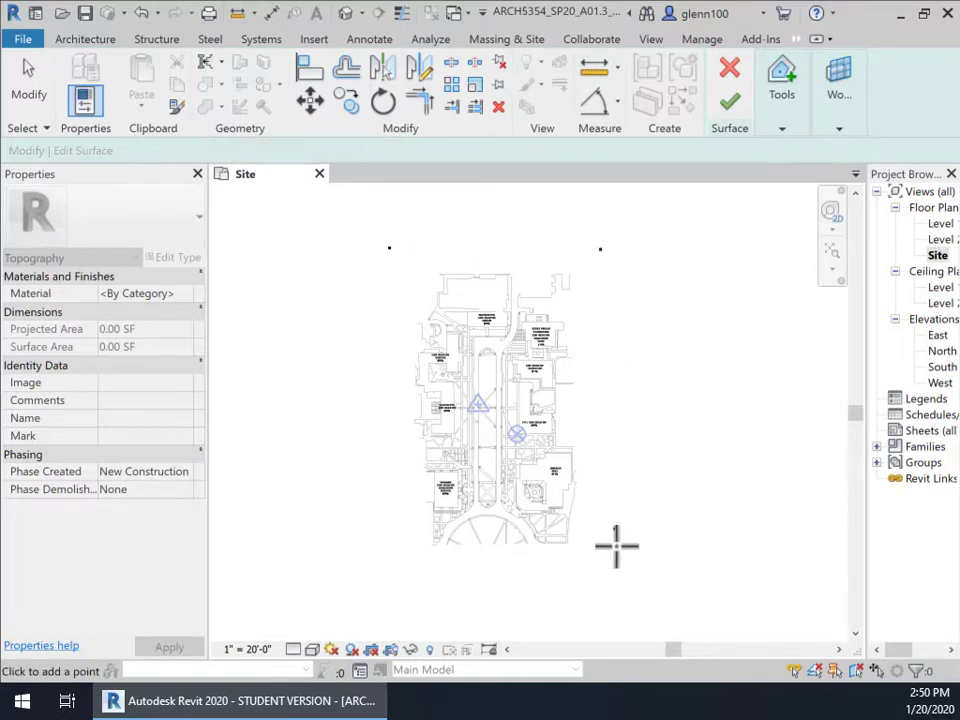
left_click(596, 561)
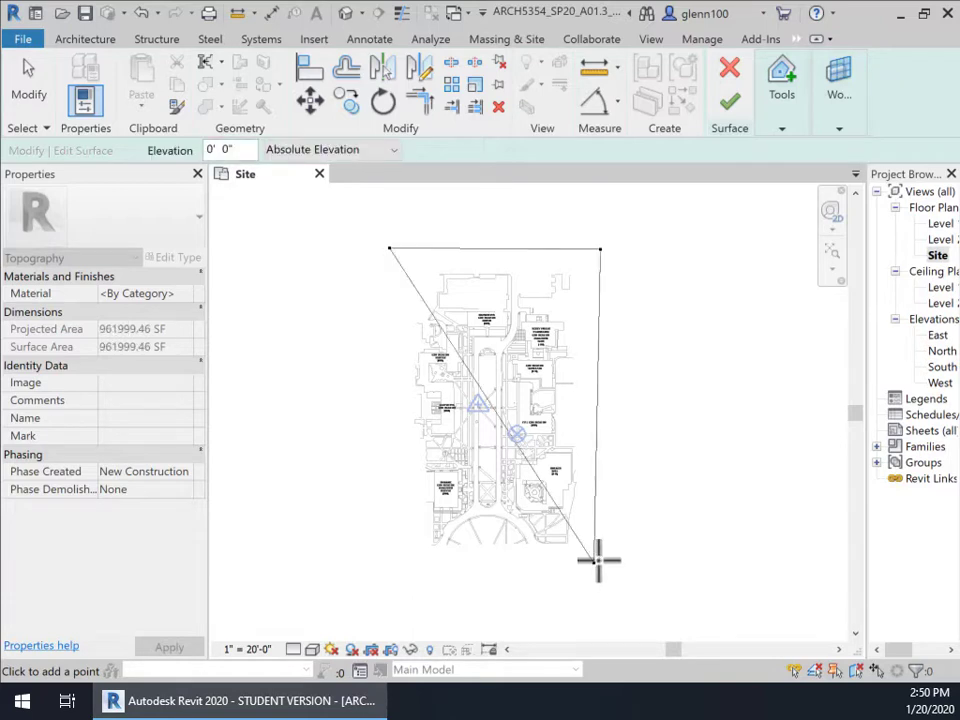
left_click(385, 553)
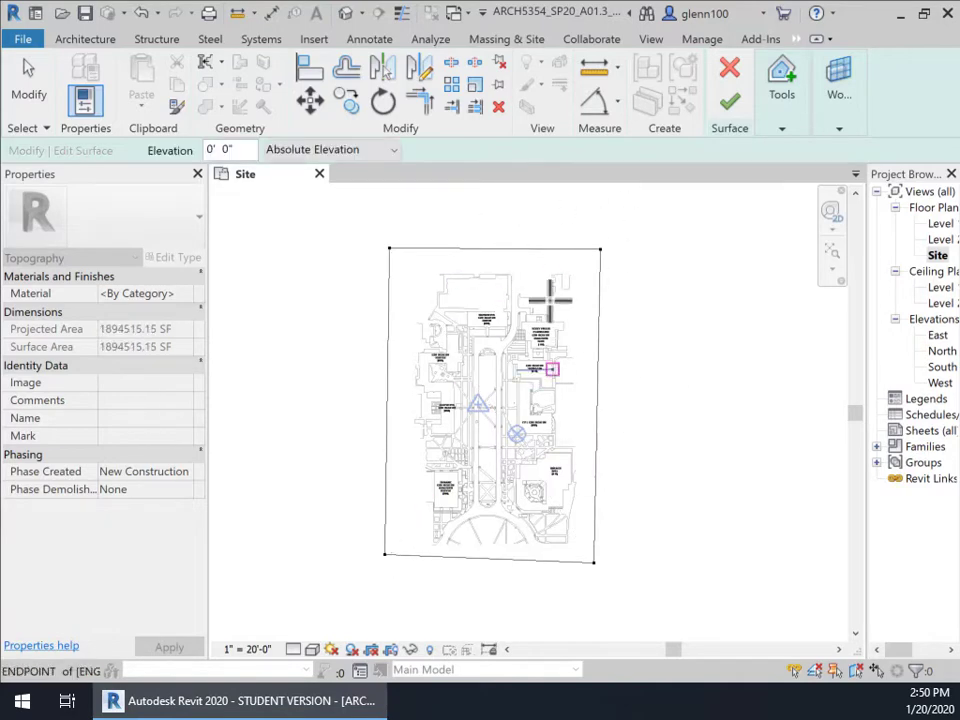
left_click(731, 104)
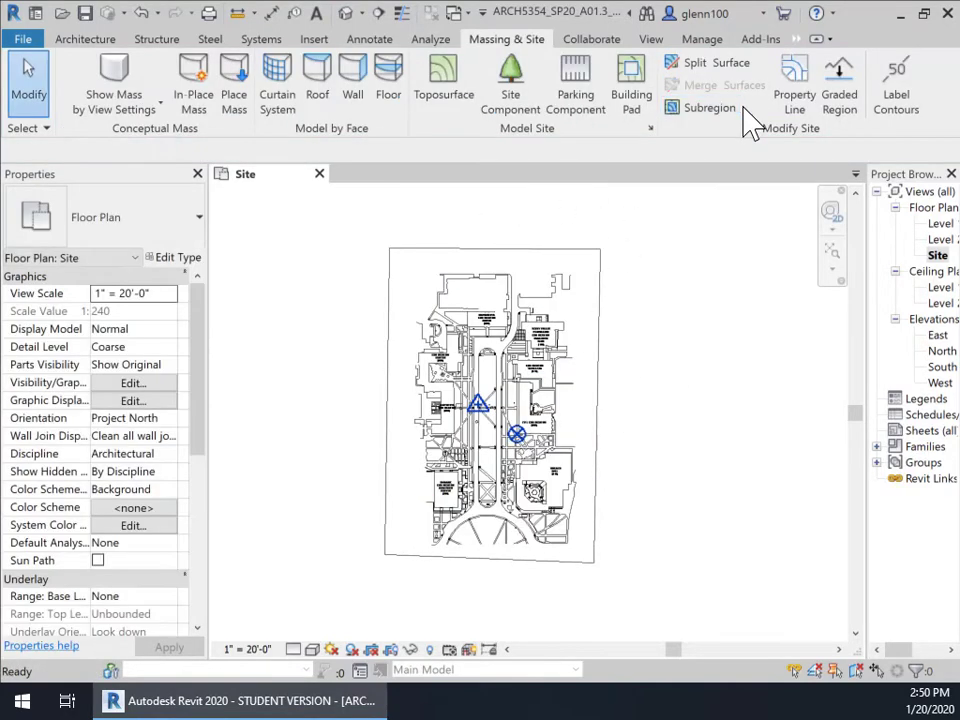
left_click(604, 395)
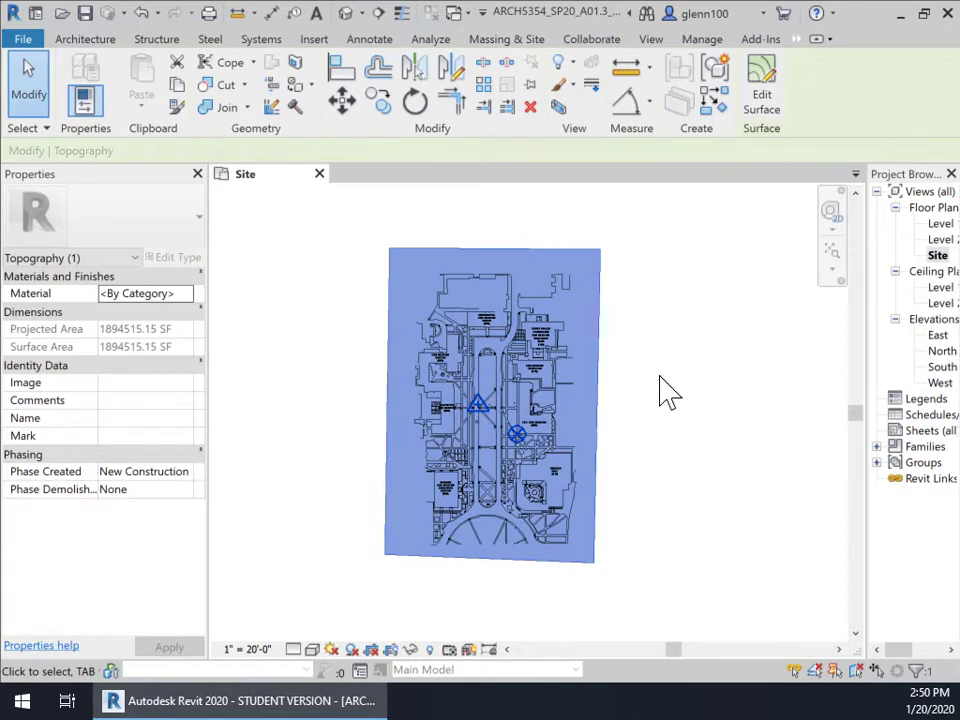
Open the East elevation and examine the toposurface up close where it meets the Level 1 line
double_click(938, 337)
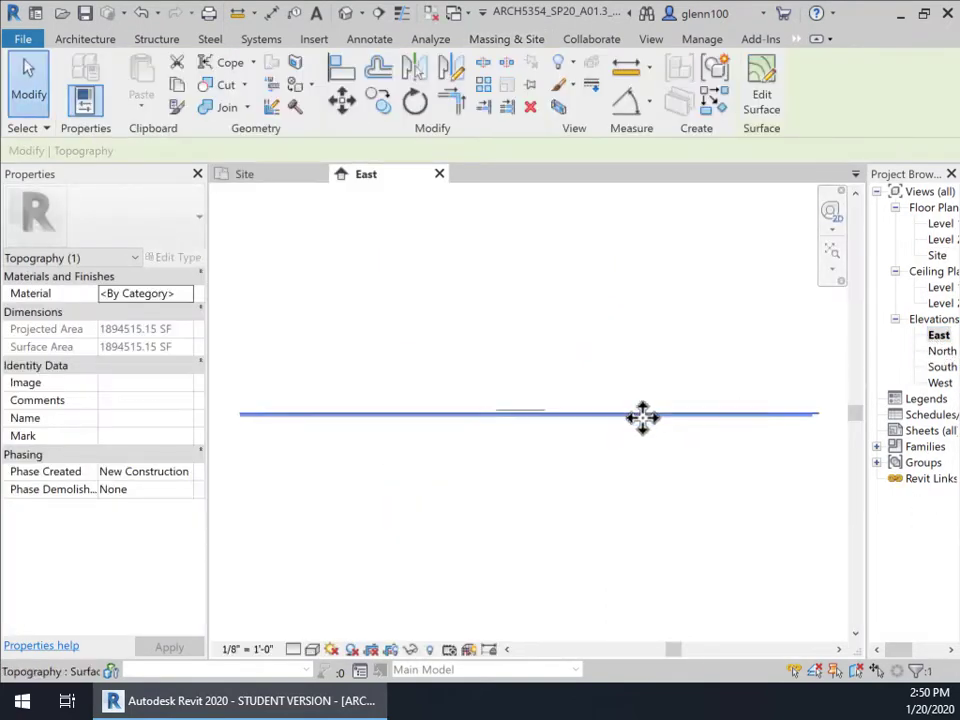
left_click(565, 415)
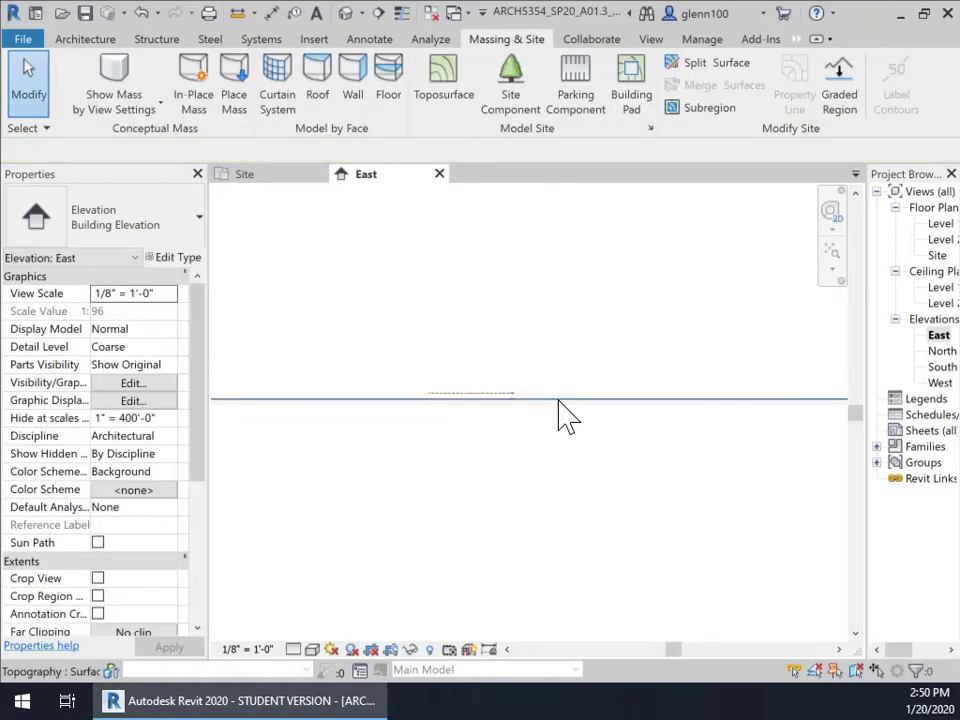
left_click(560, 404)
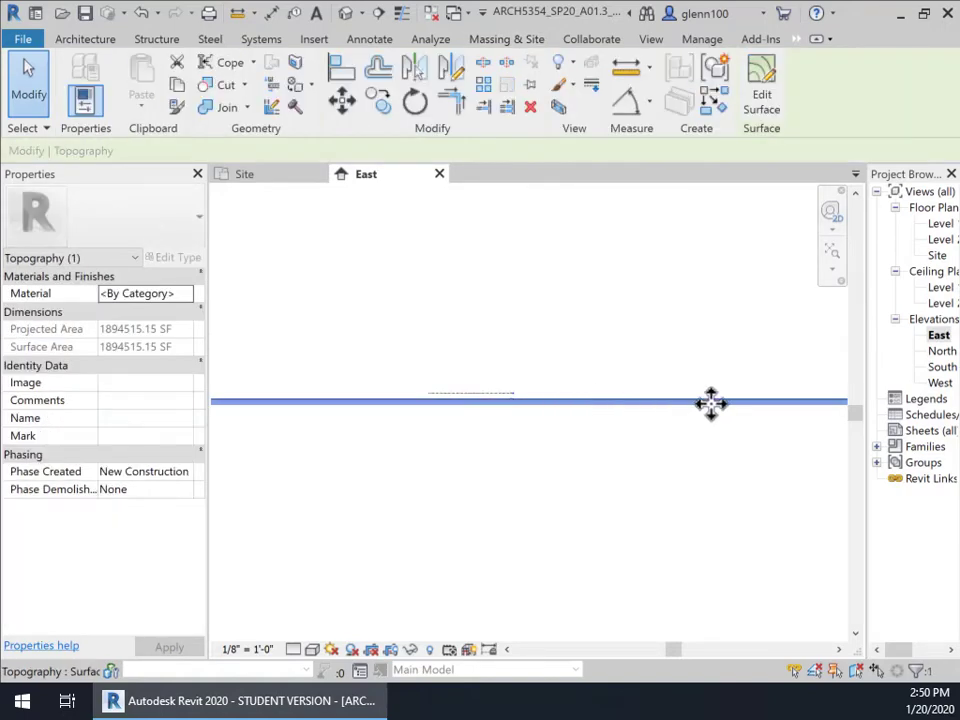
left_click(590, 462)
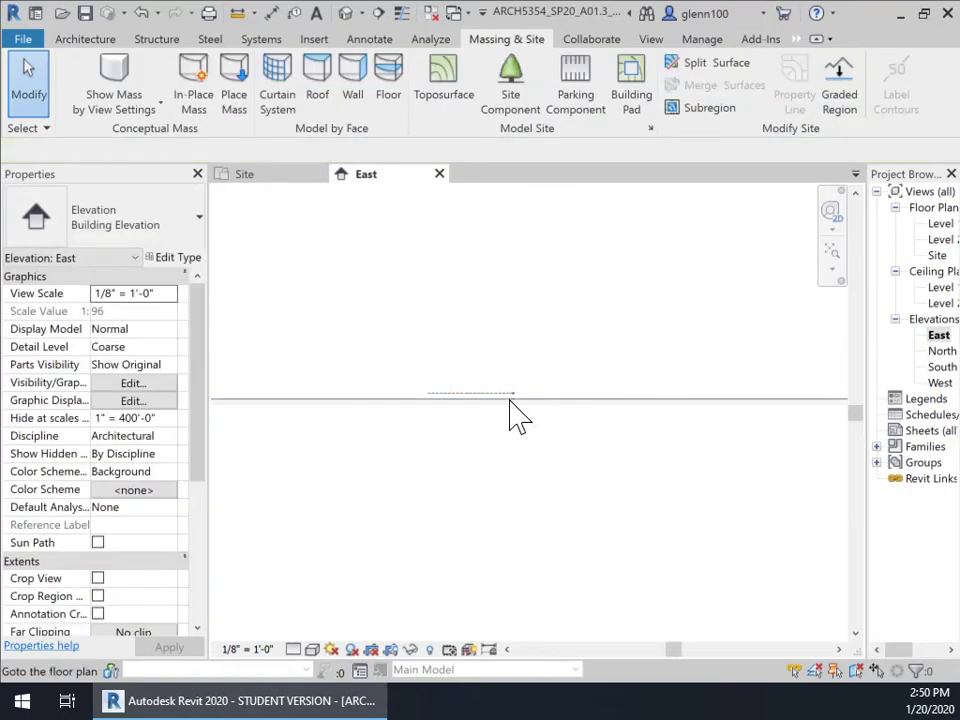
scroll(508, 435, "up", 5)
scroll(600, 330, "up", 4)
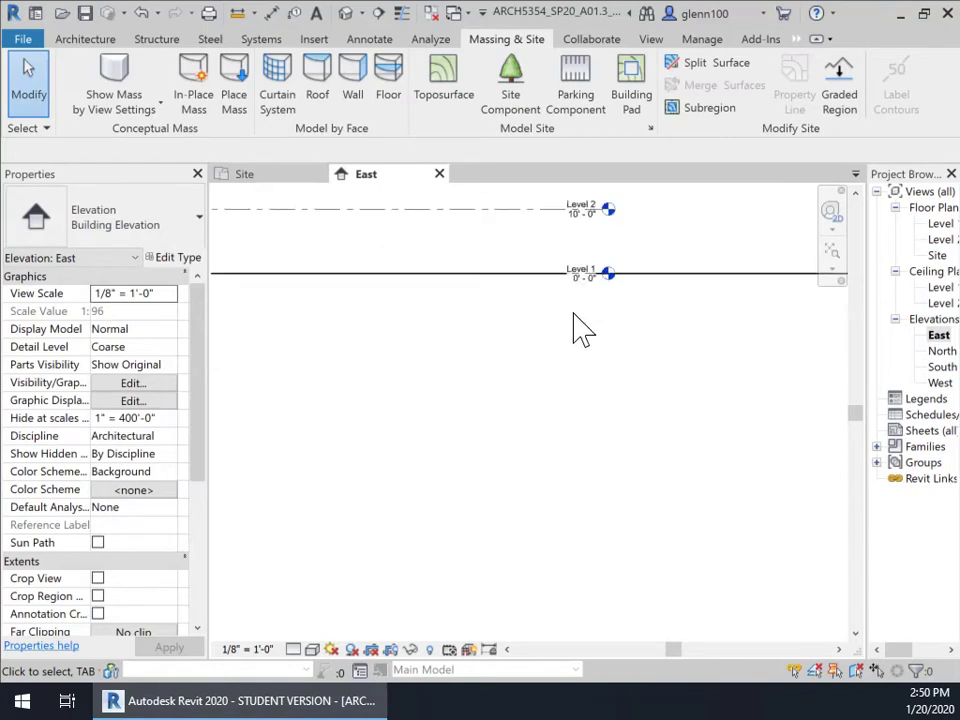
middle_click_drag(585, 410, 480, 542)
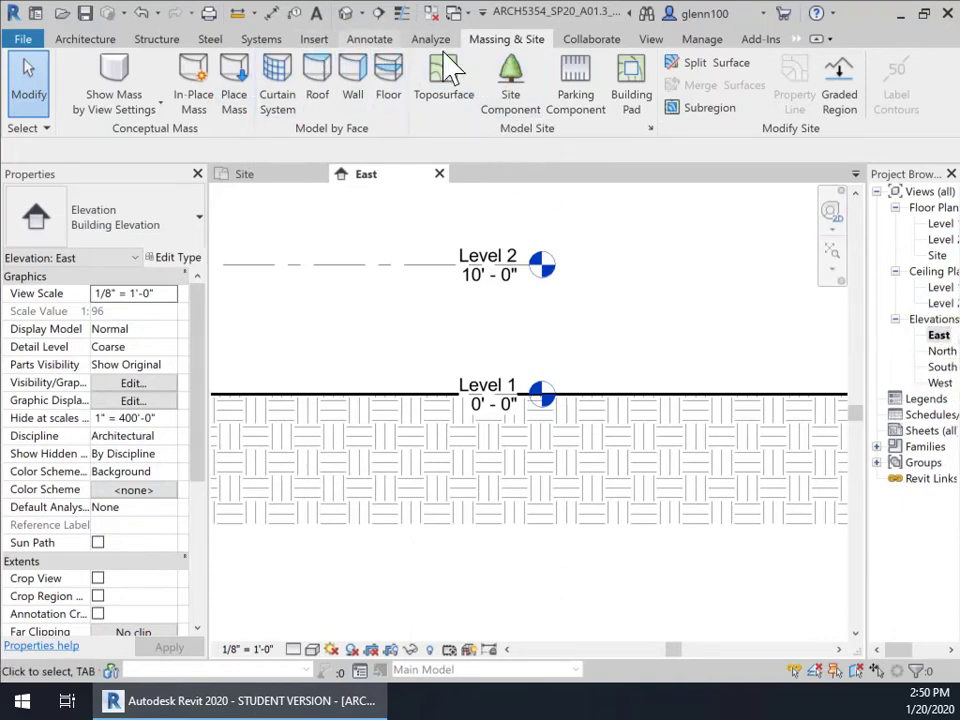
Open the default 3D view of the campus site and select the toposurface
left_click(649, 40)
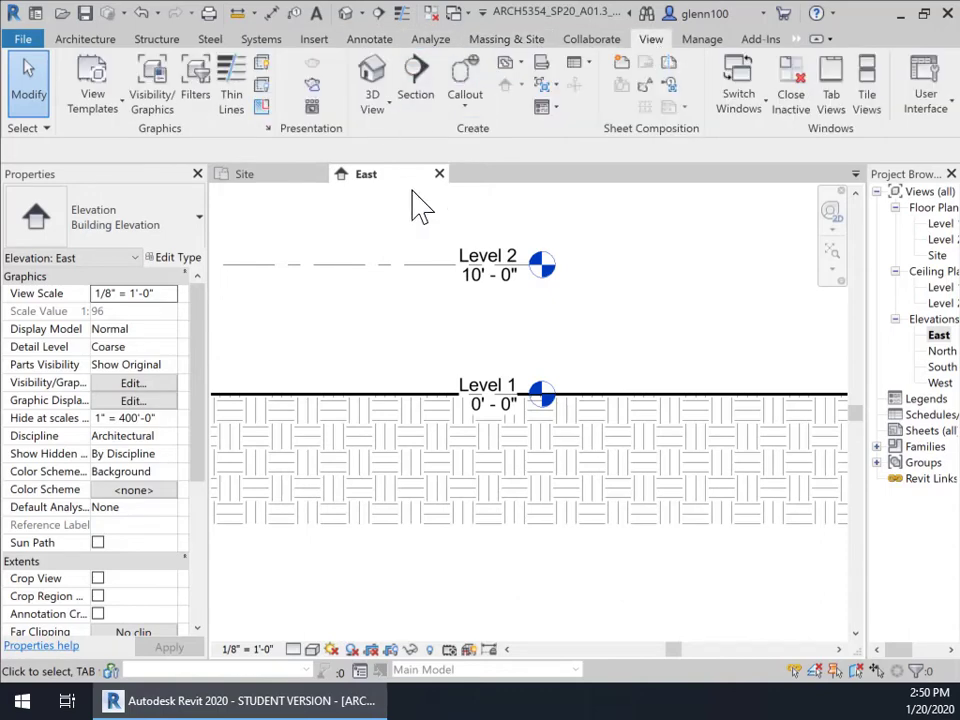
left_click(379, 106)
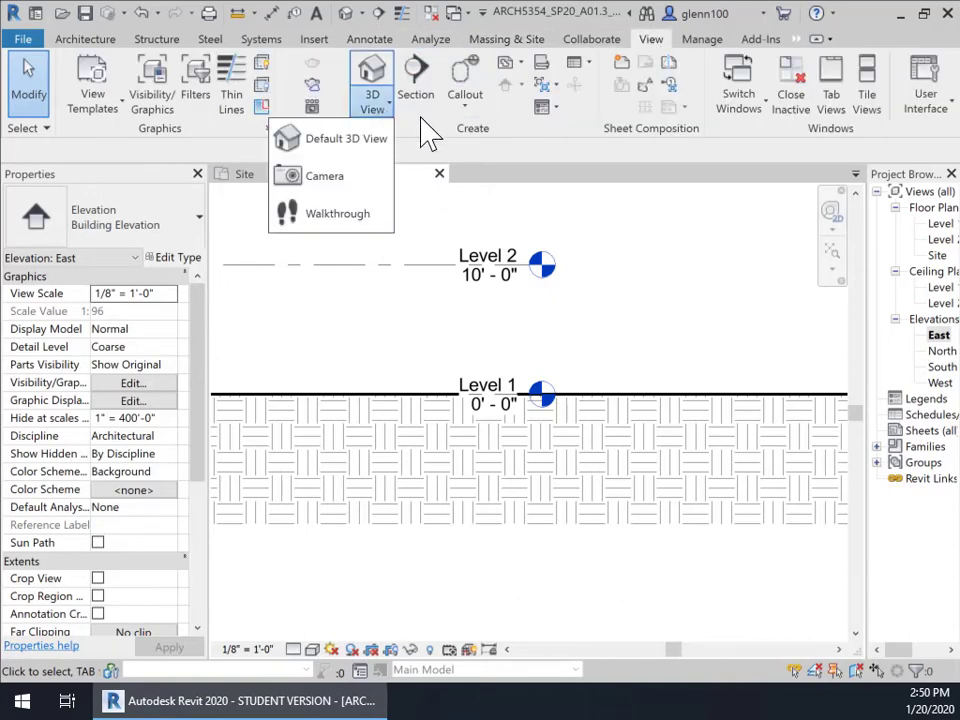
left_click(366, 140)
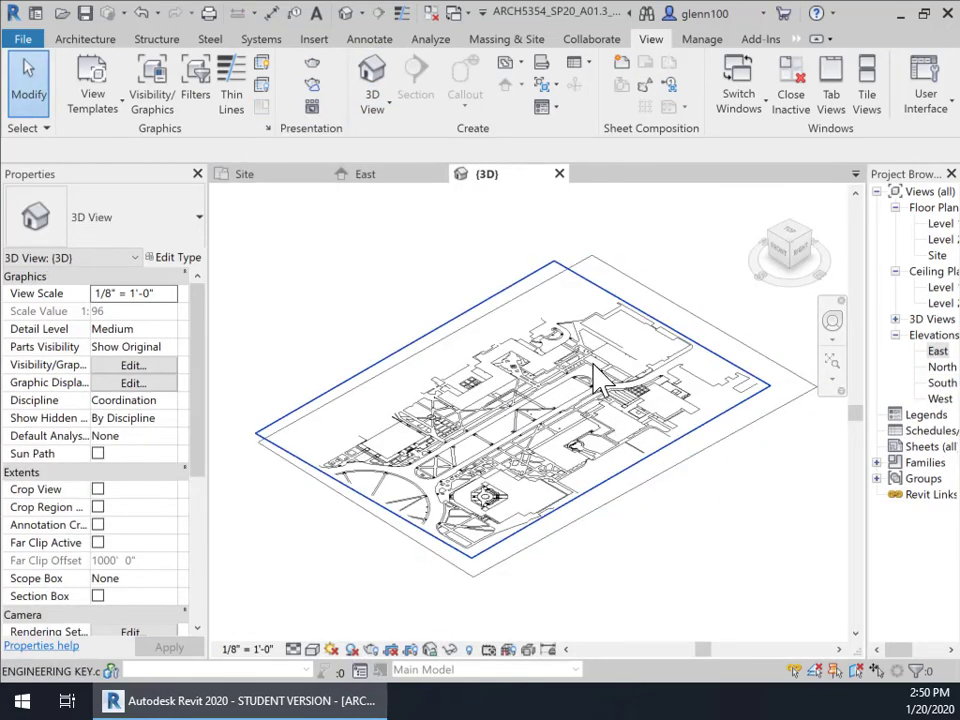
left_click(706, 466)
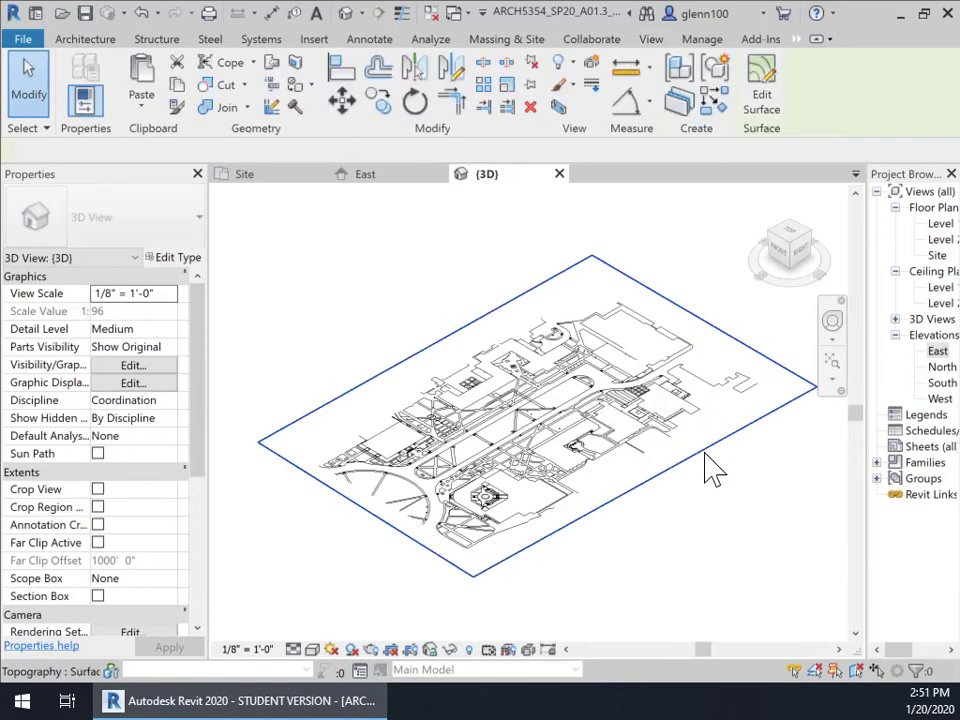